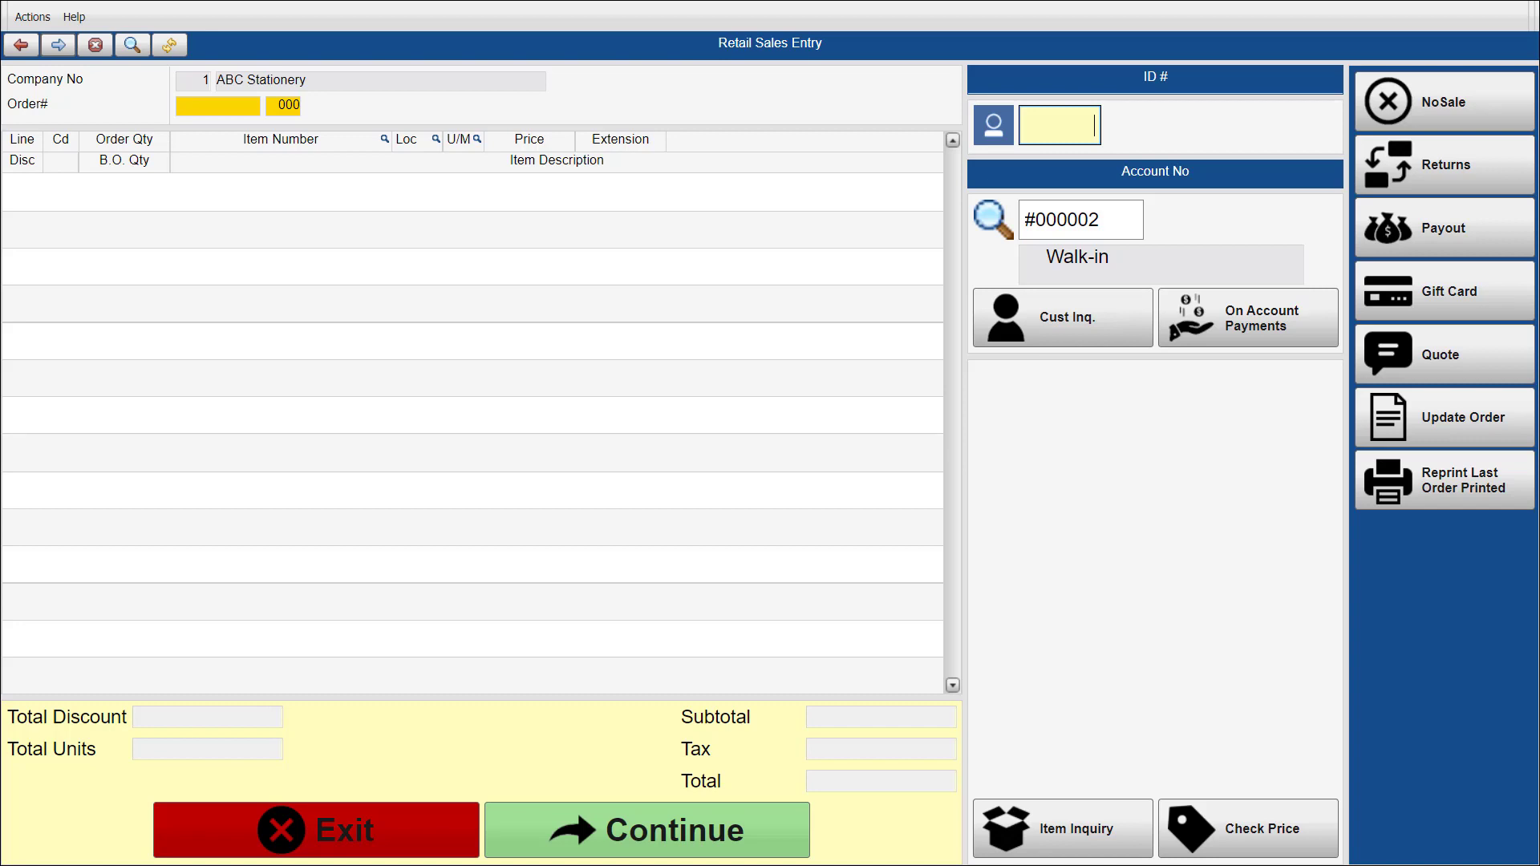
Sell item 013-388-631 to the walk-in account with 40.00 tendered and print the invoice.
key(Return)
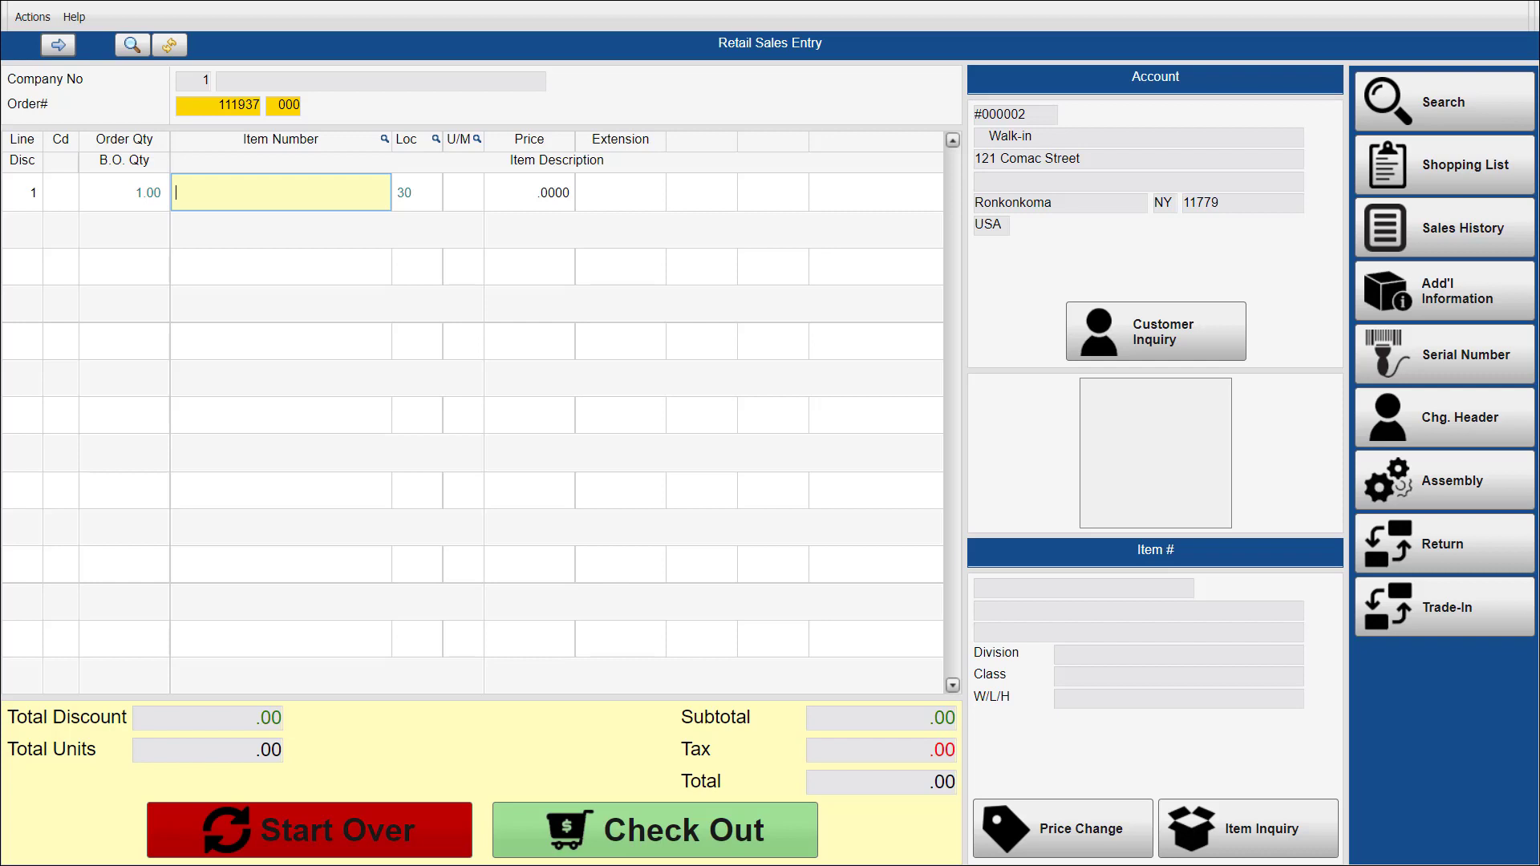
text(013-388-631)
key(Return)
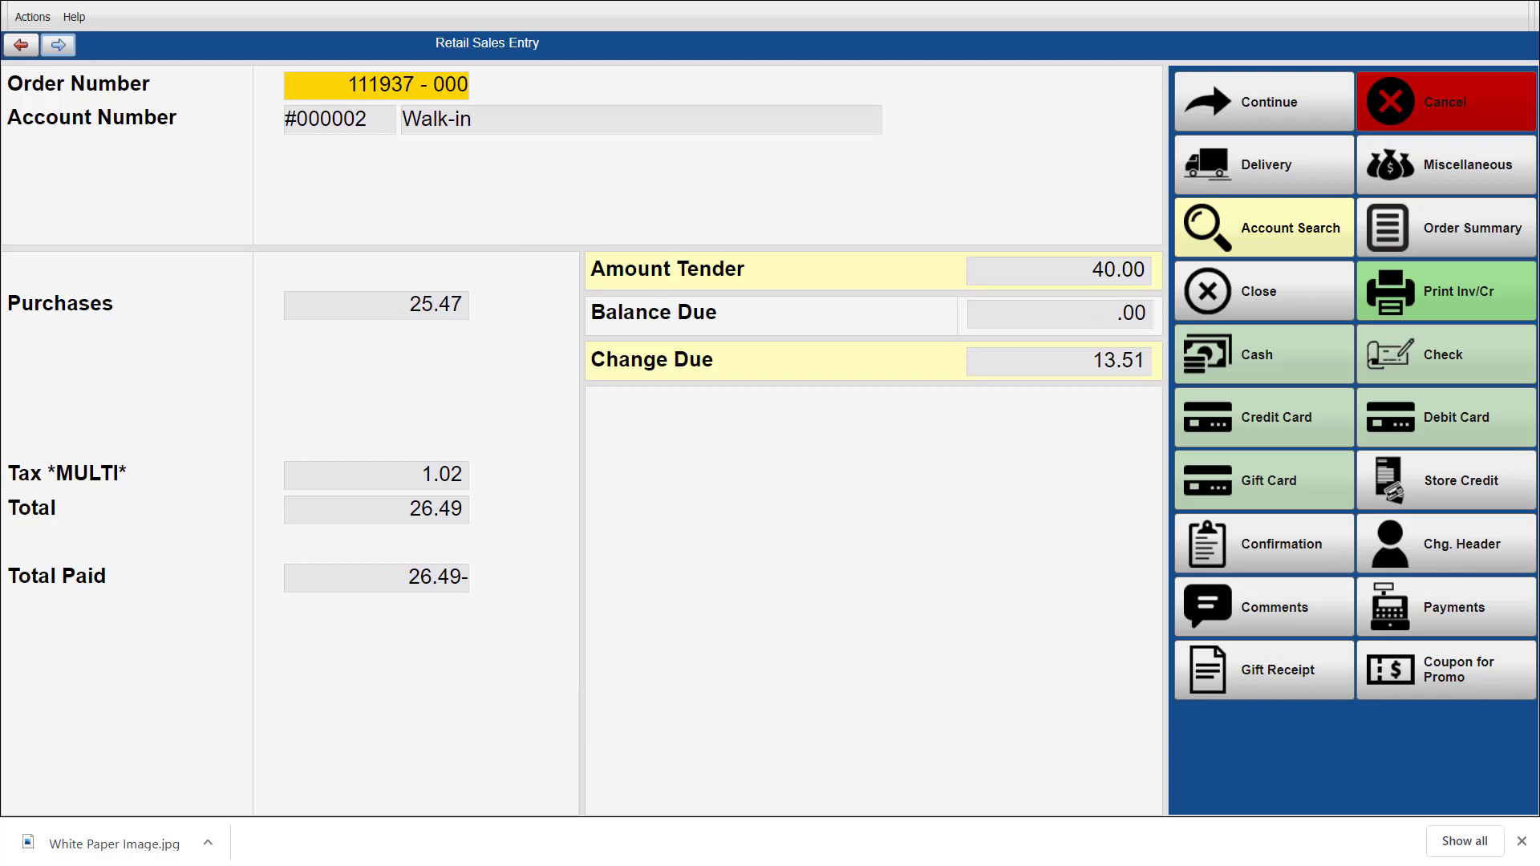
click(1447, 291)
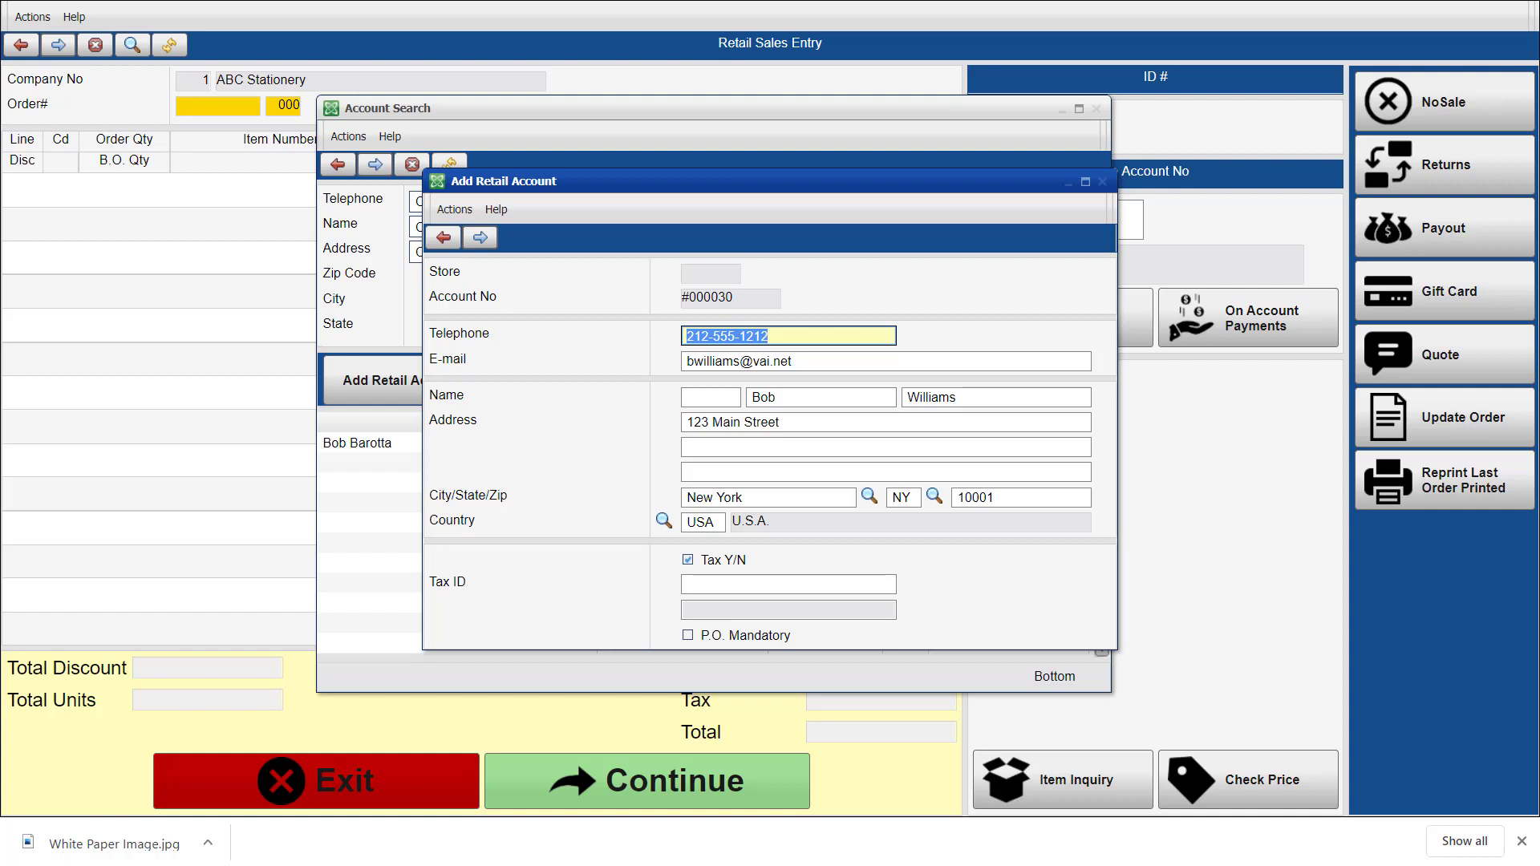
Save the new customer's retail account details and take a 50.00 cash payment for the order.
key(Return)
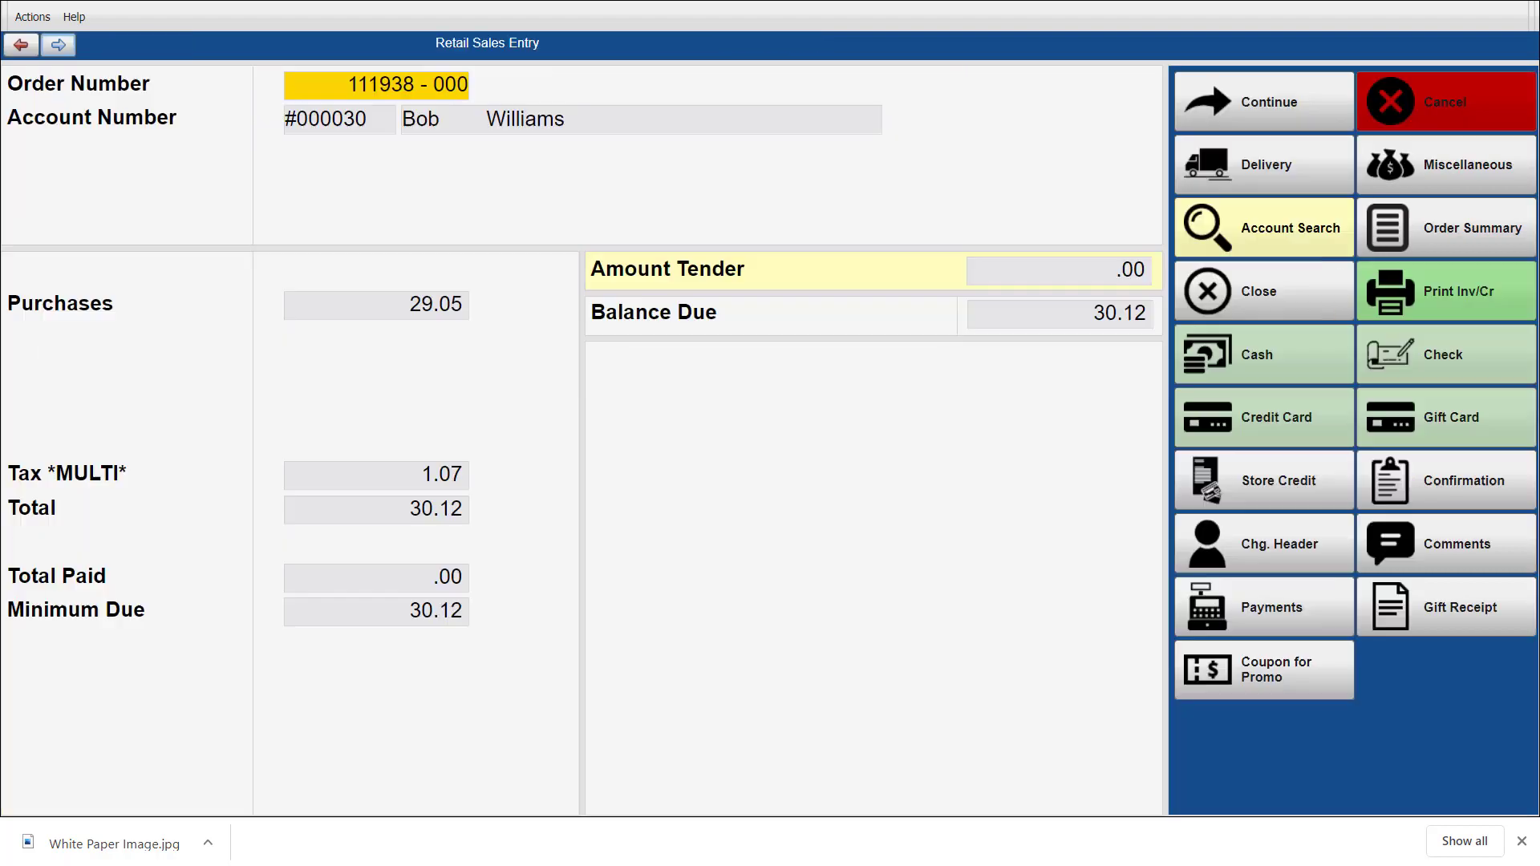
click(1264, 355)
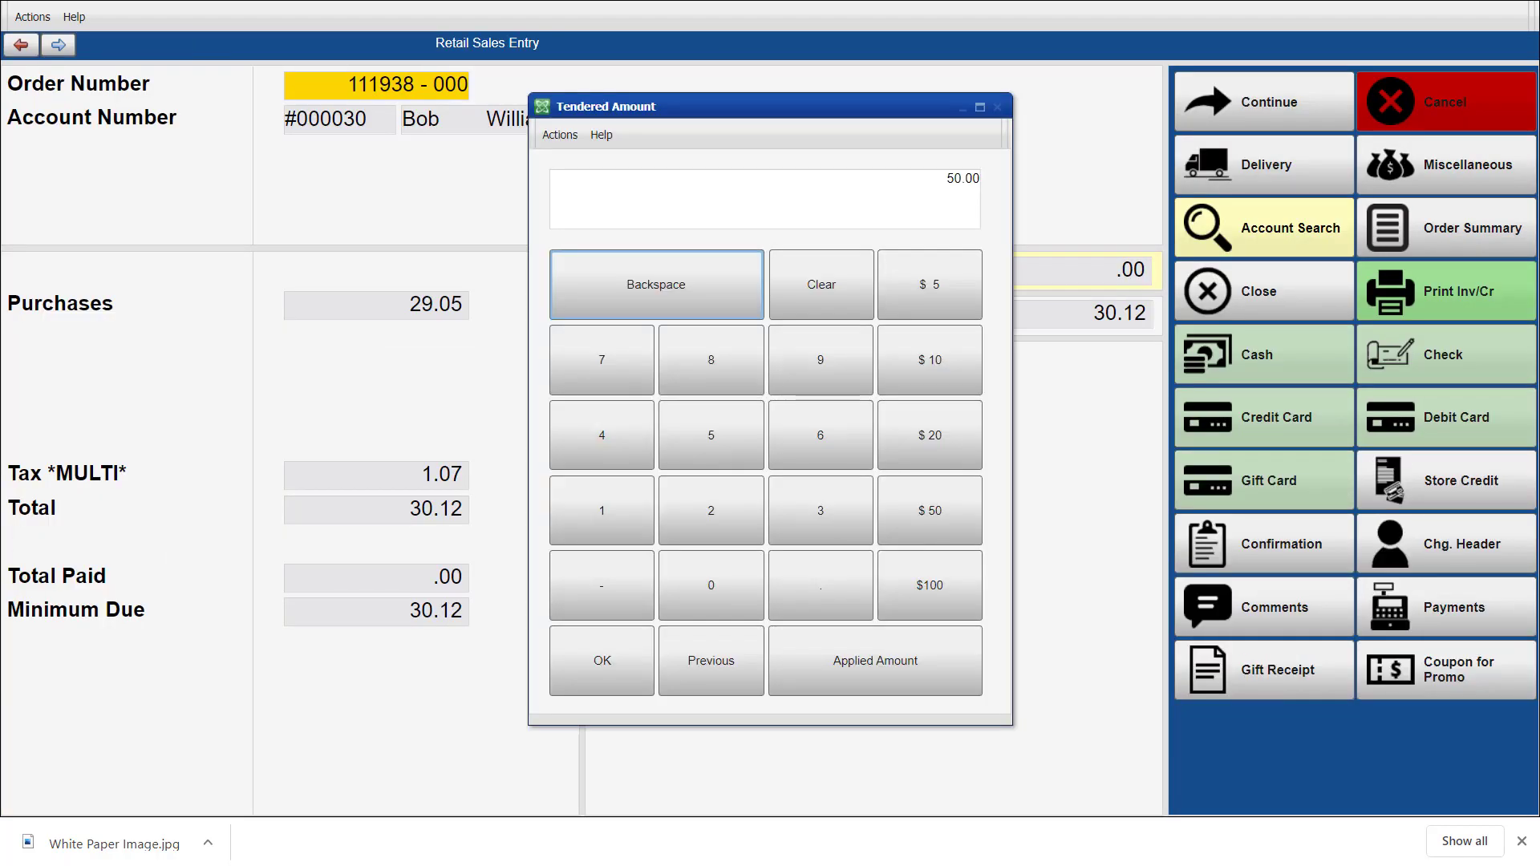
click(929, 511)
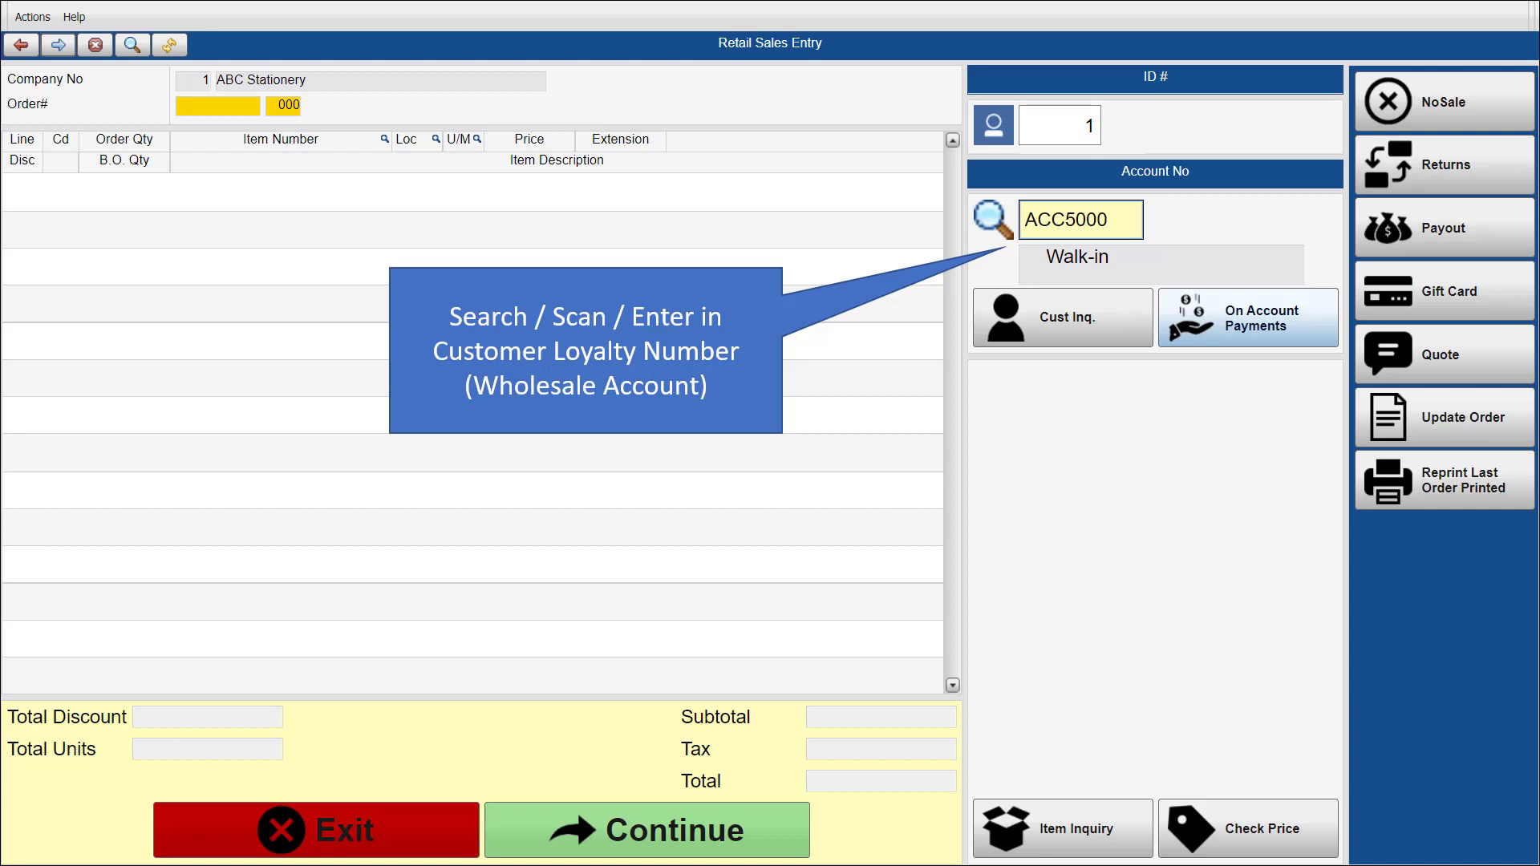
Start an order for the Accent Office Furniture wholesale account and enter the customer P.O. number.
key(Return)
text(2331231)
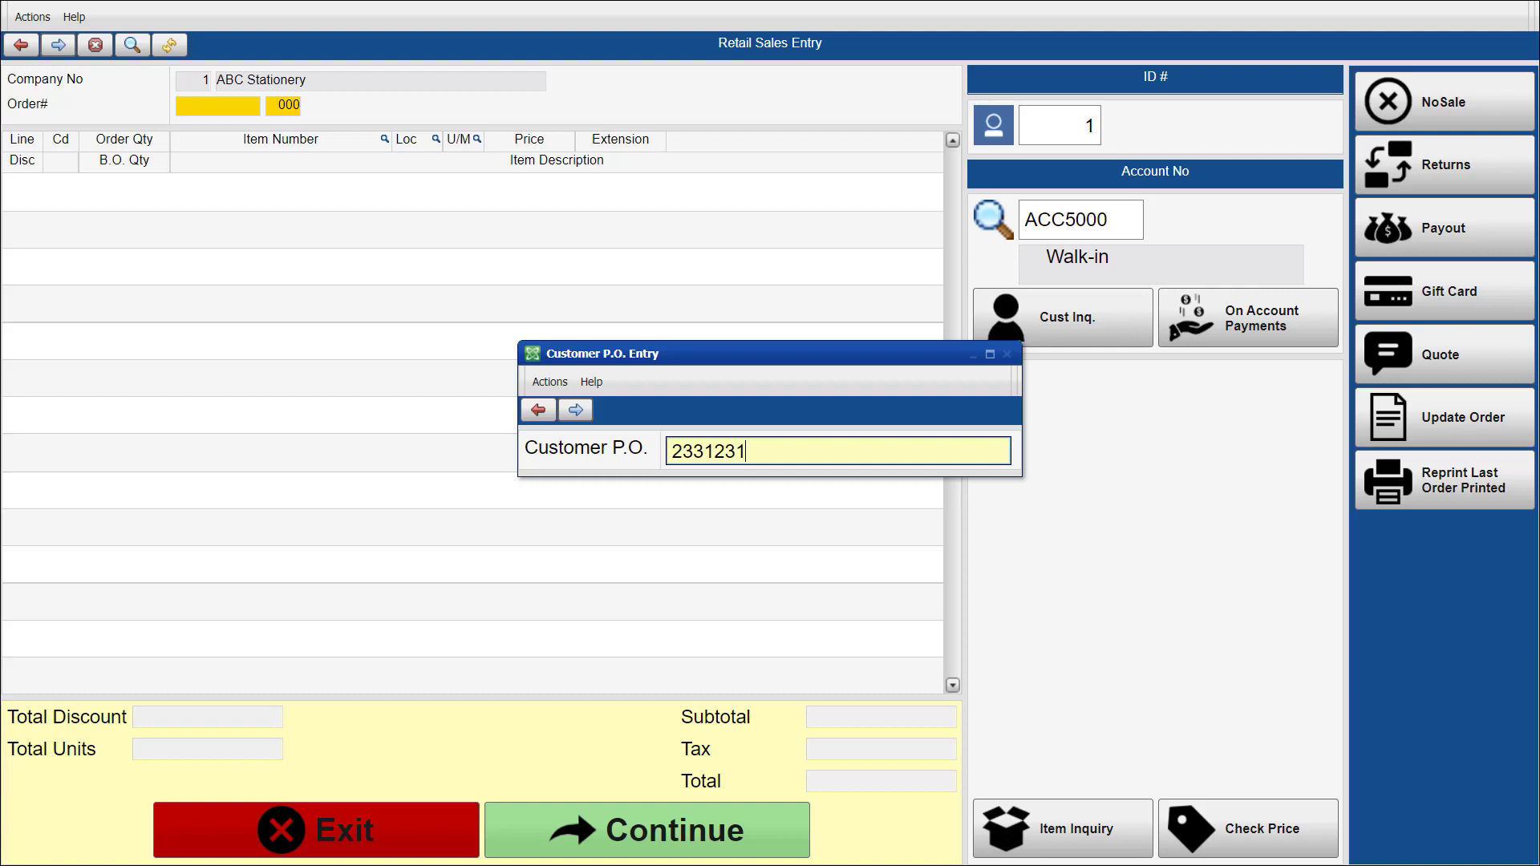
key(Return)
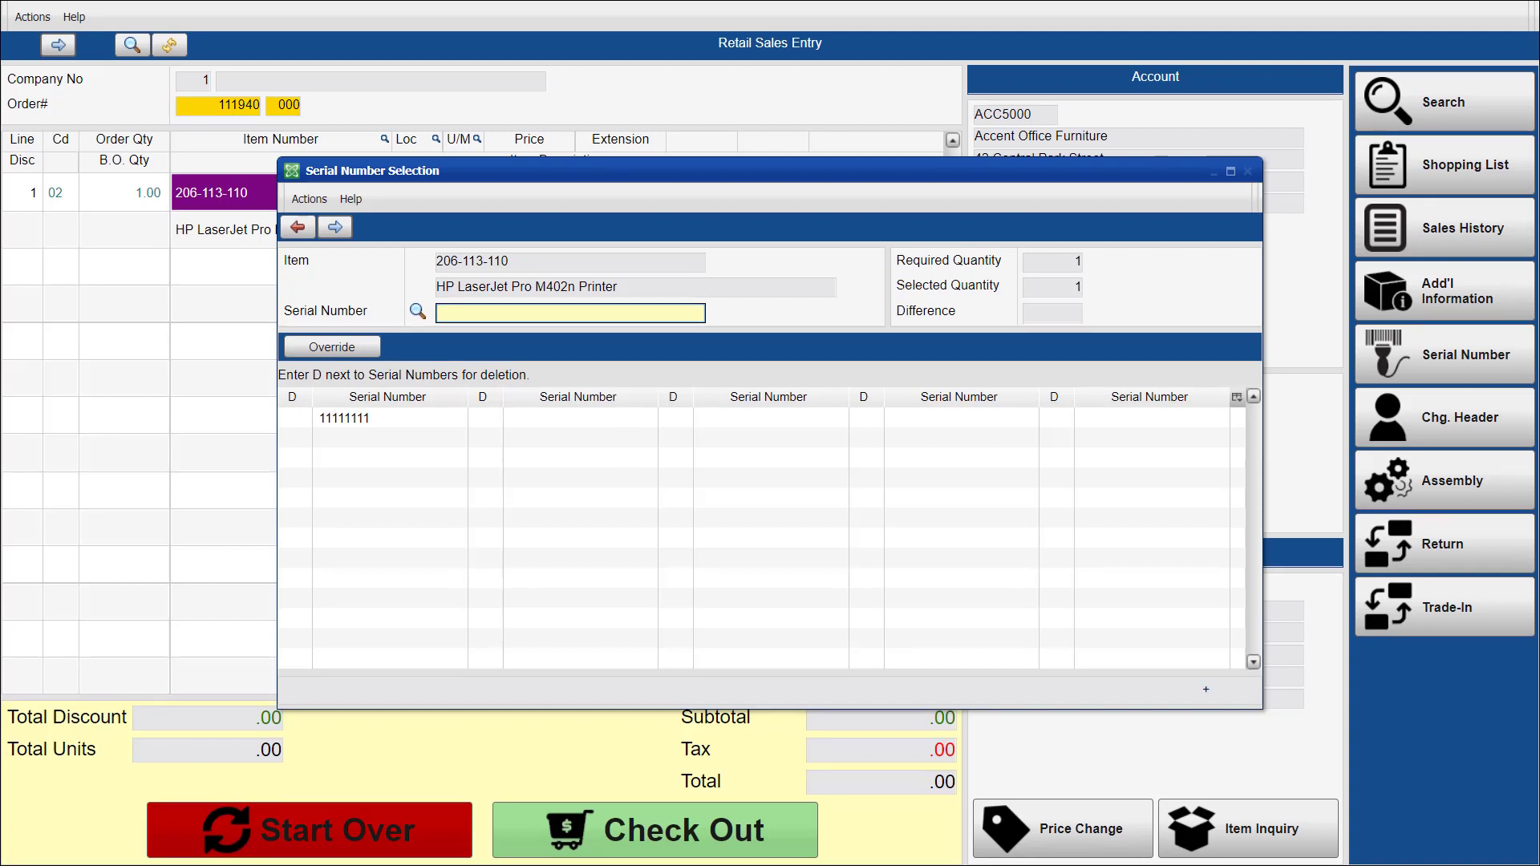
Confirm the serial number for the HP LaserJet Pro M402n Printer and tender 103.99 for the order.
key(Return)
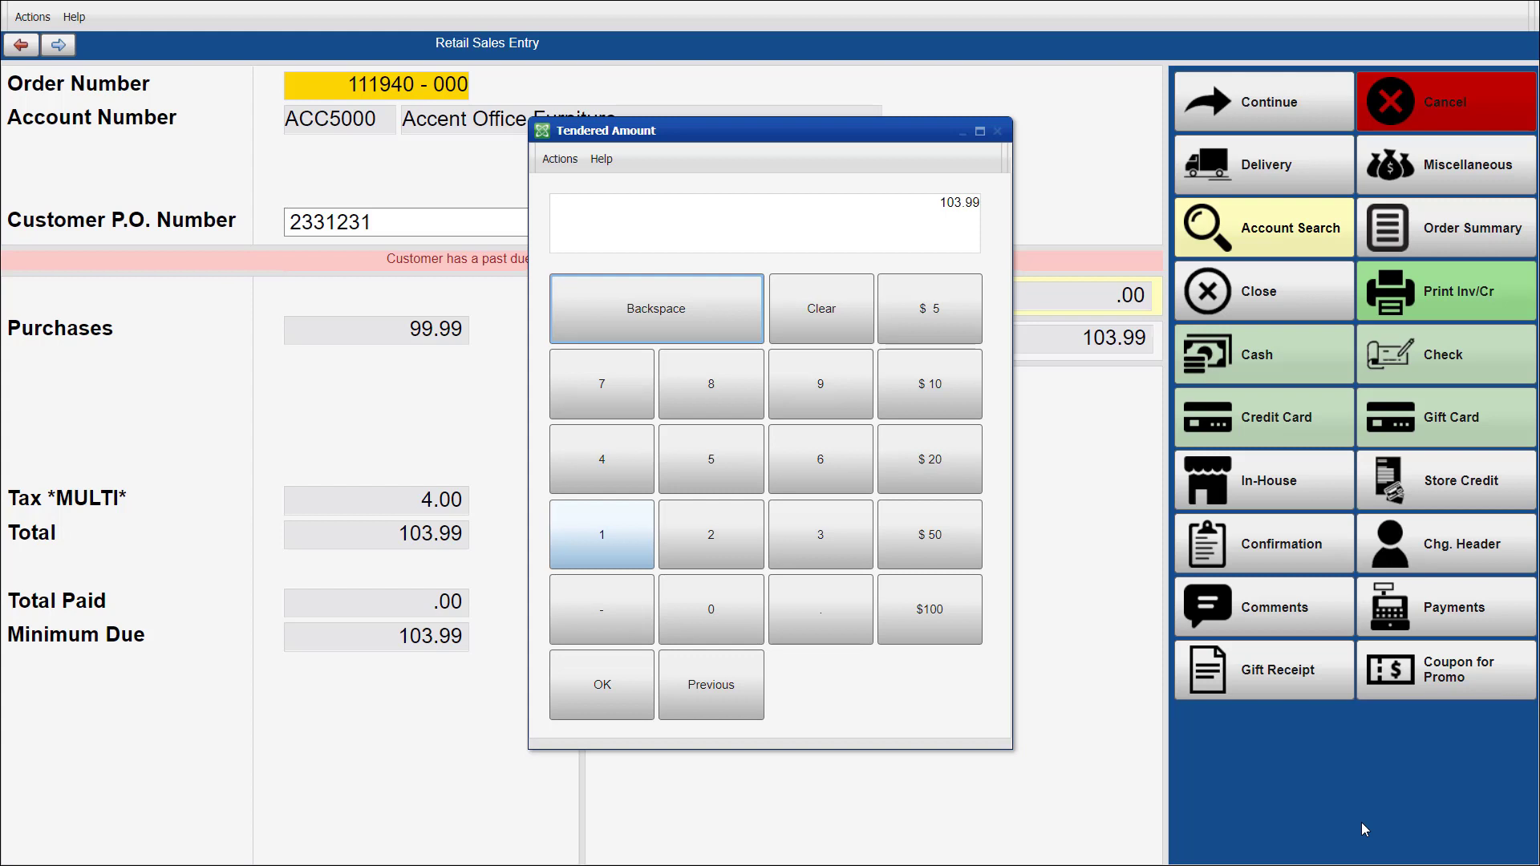
key(Return)
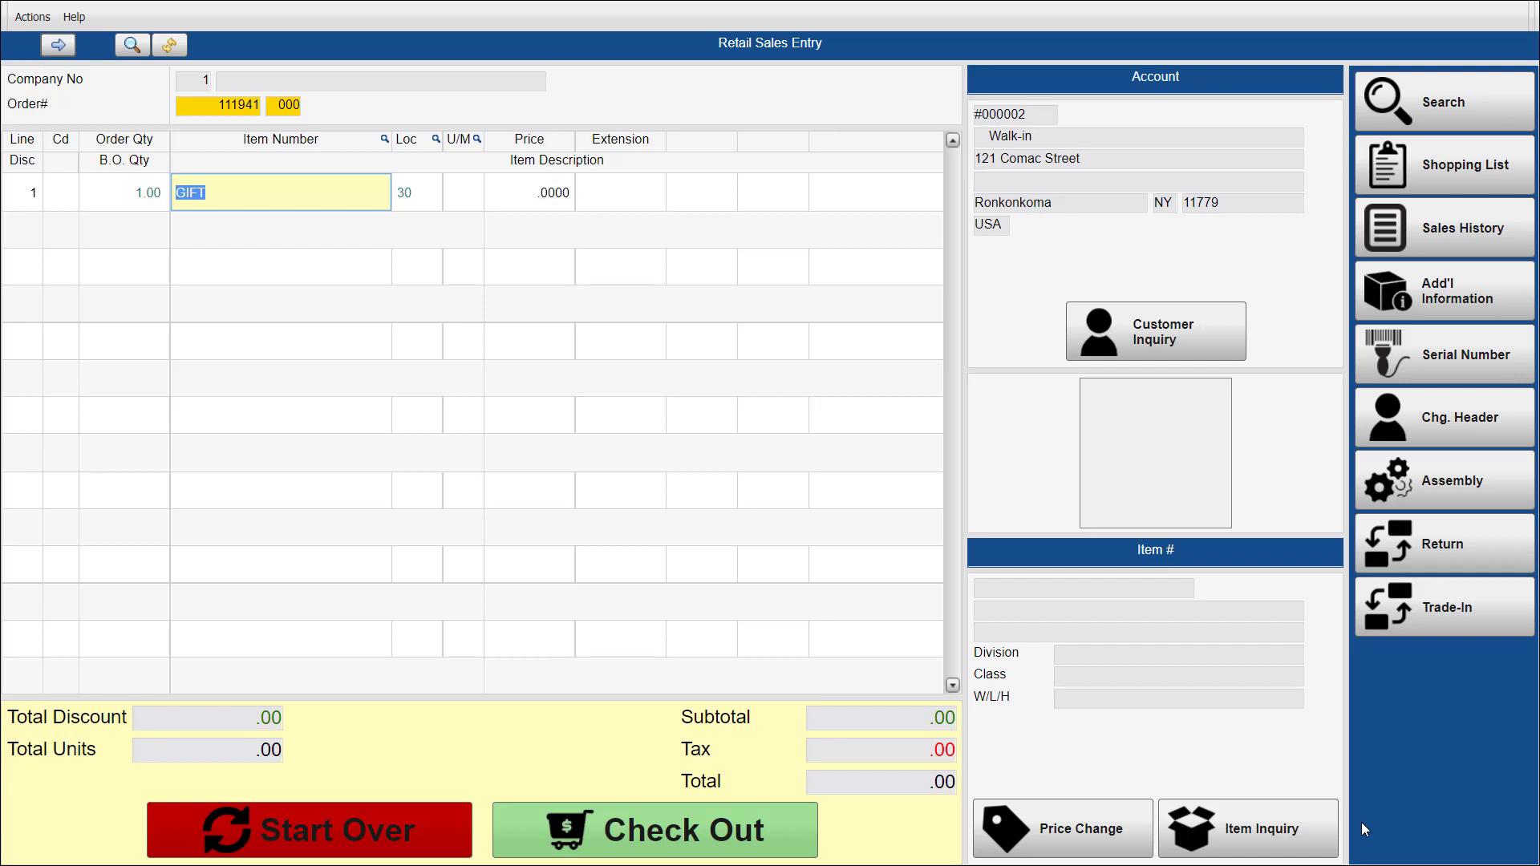
Sell a 100.00 gift card as item GIFT under its card number, and apply 40.55 by gift card to a separate walk-in order.
key(Return)
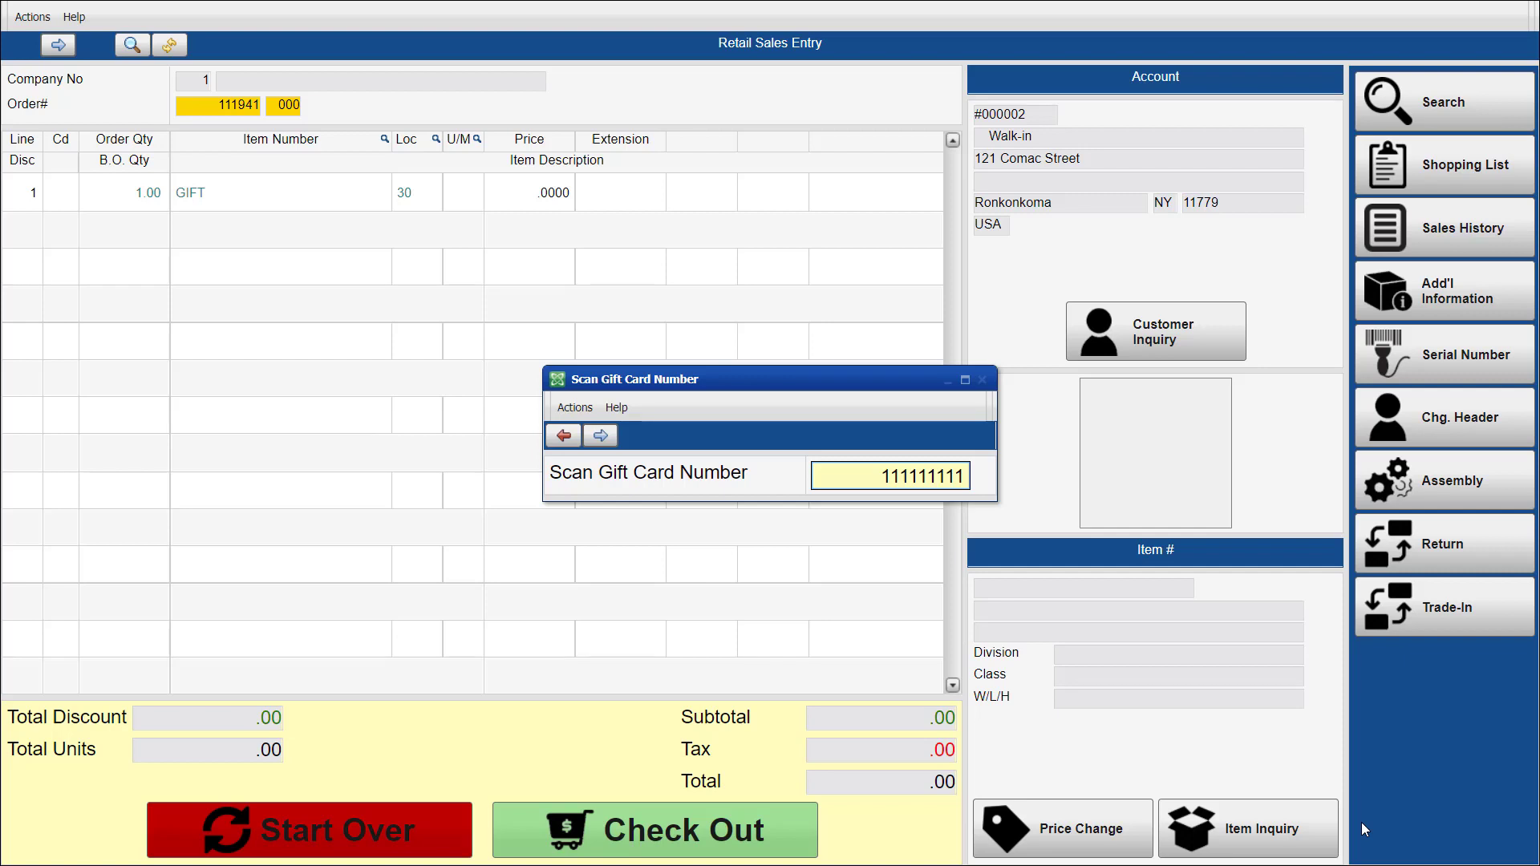
key(Return)
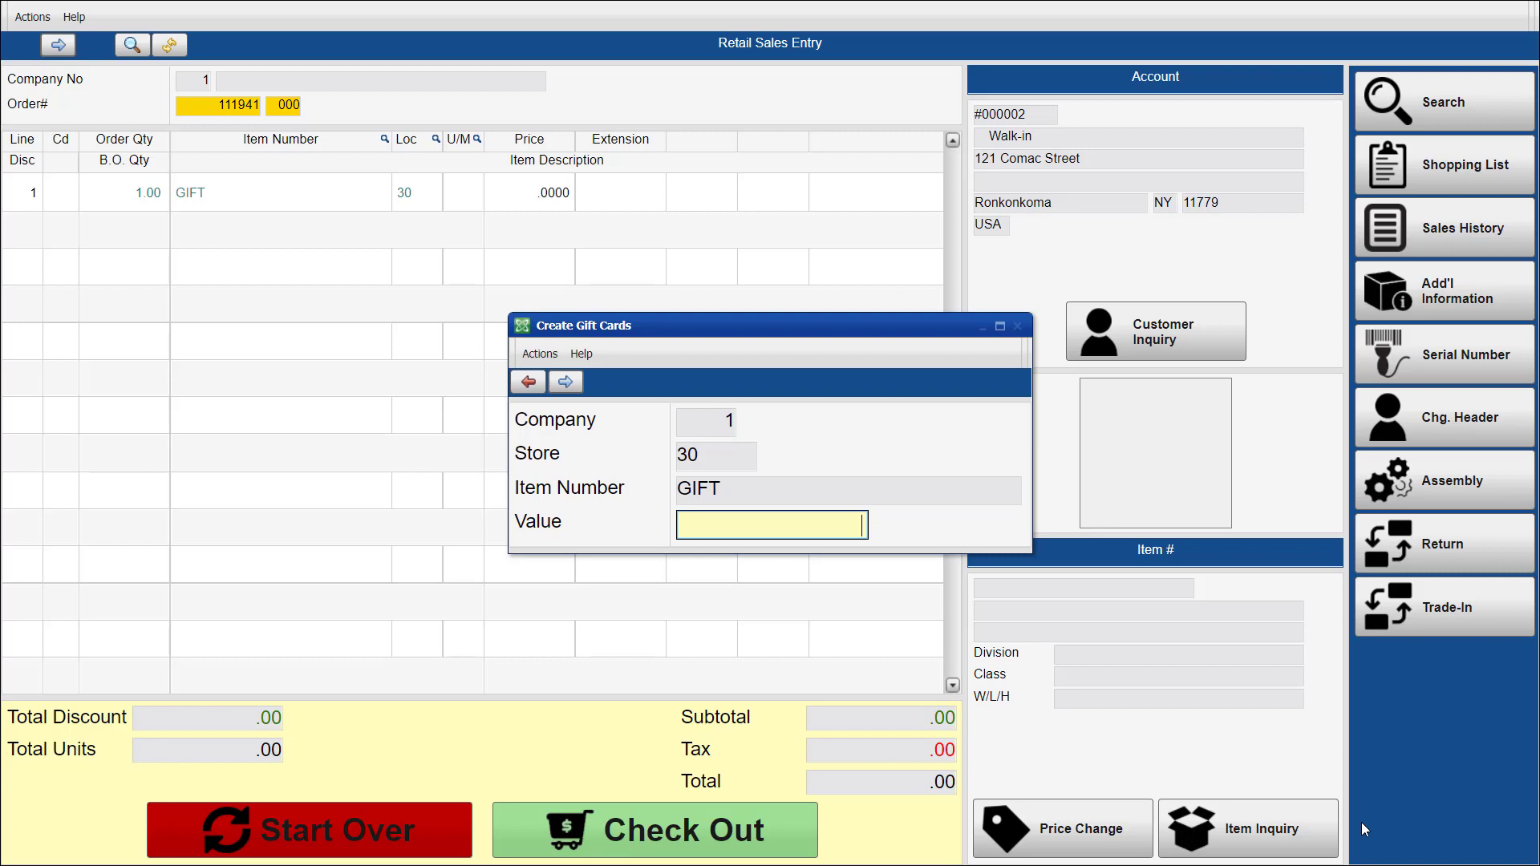
text(100)
key(Return)
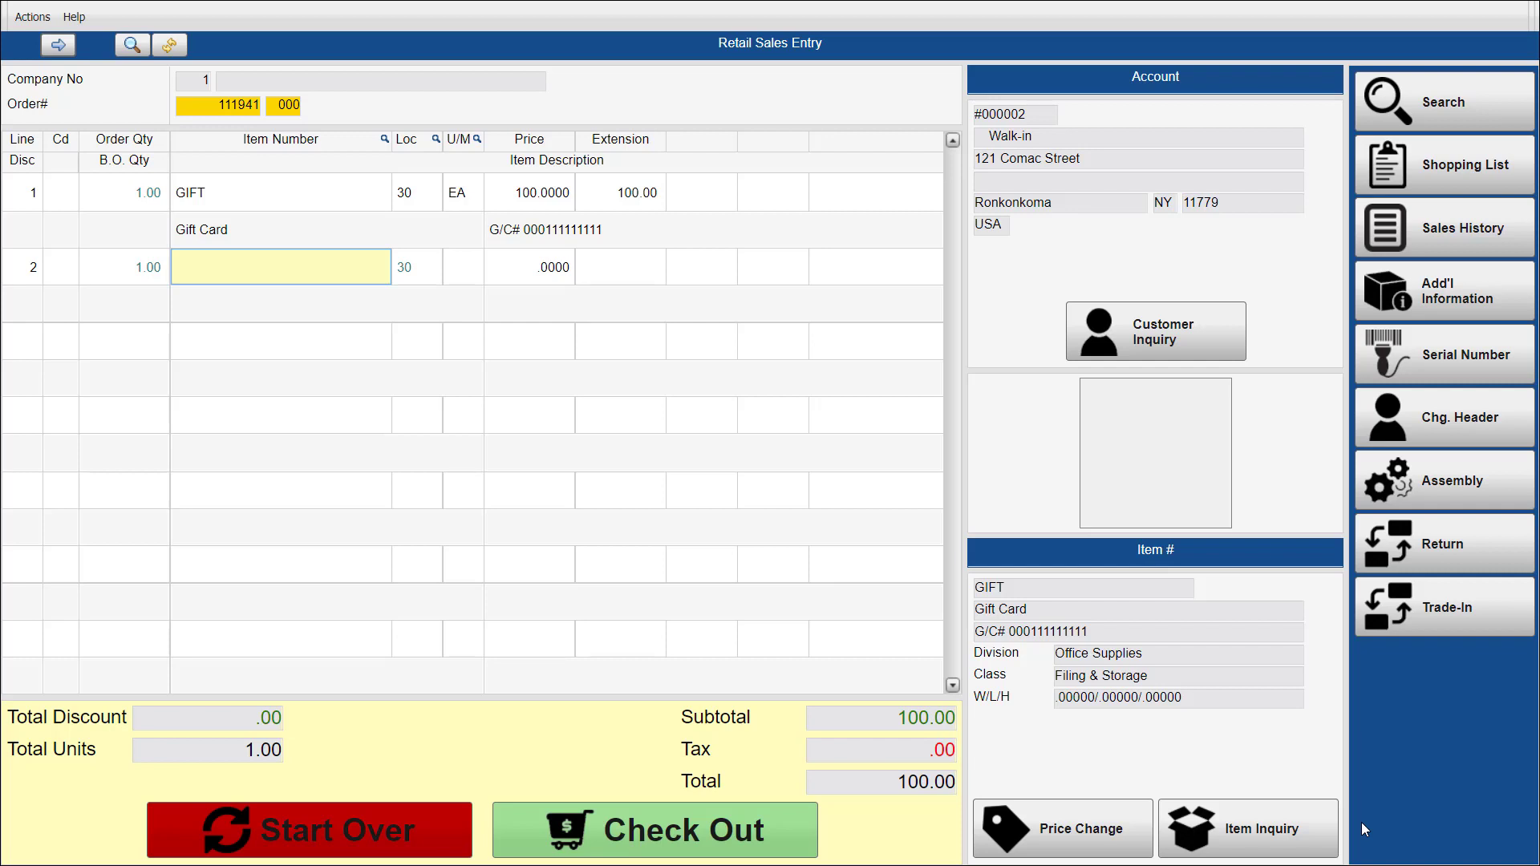
key(Return)
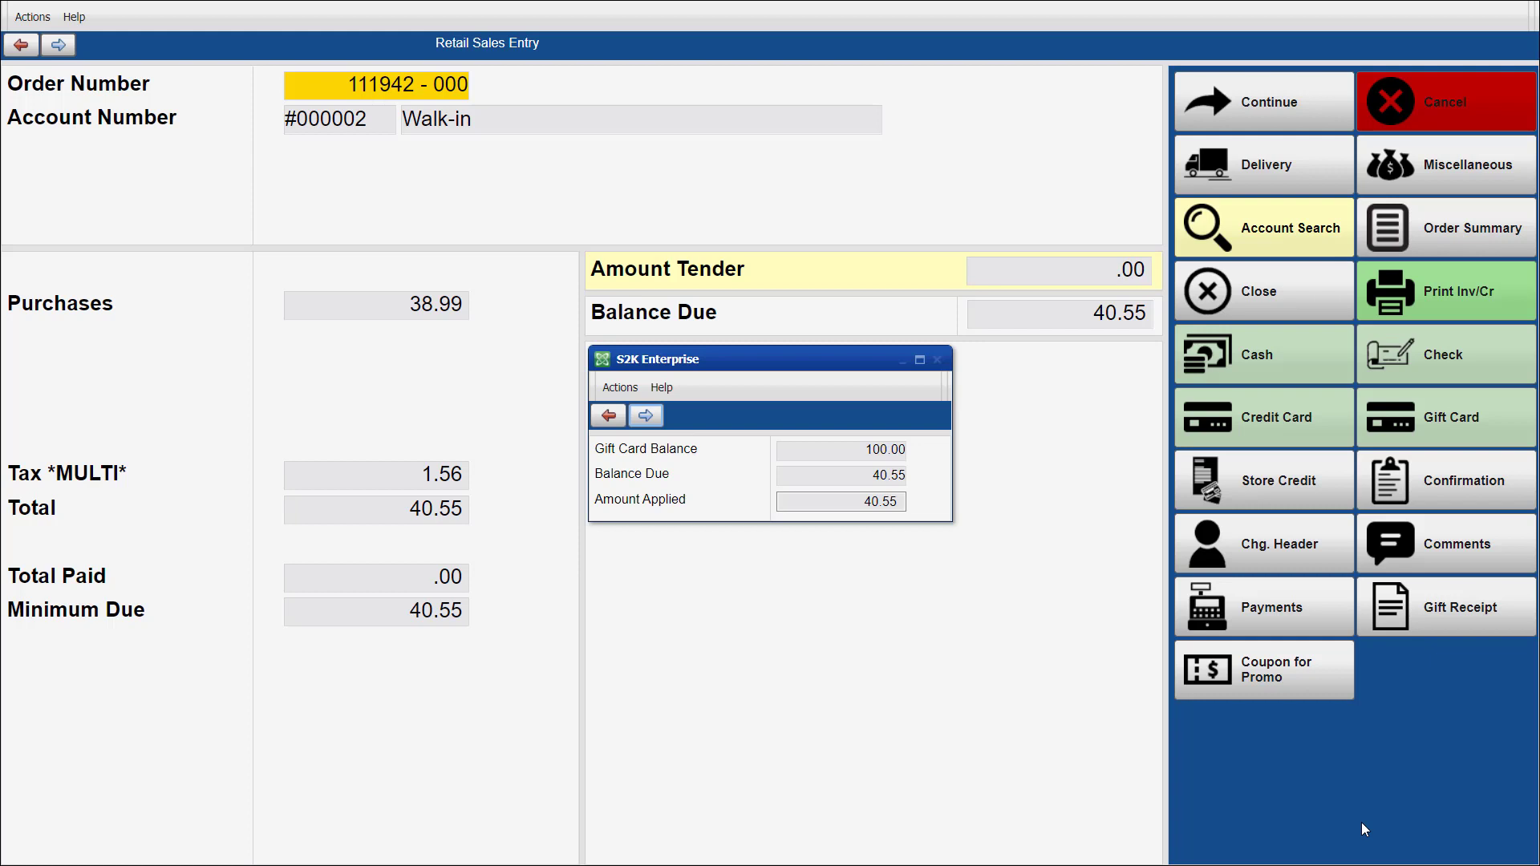
key(Return)
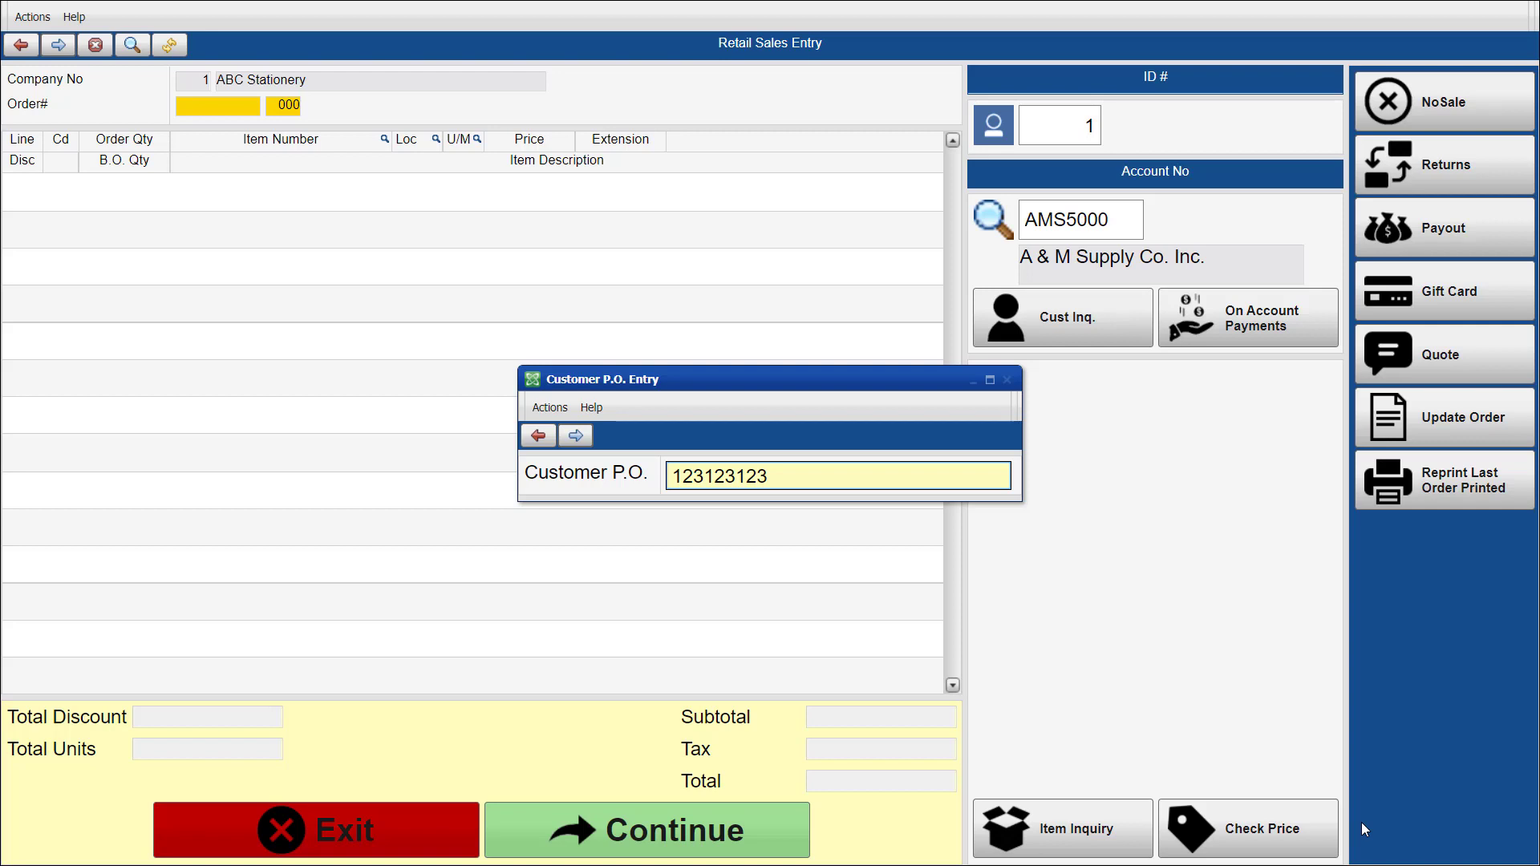
Start an A & M Supply Co. order with the customer P.O. number and select Glen Ridge Computer Desk With Hutch, item 206-752-638.
key(Return)
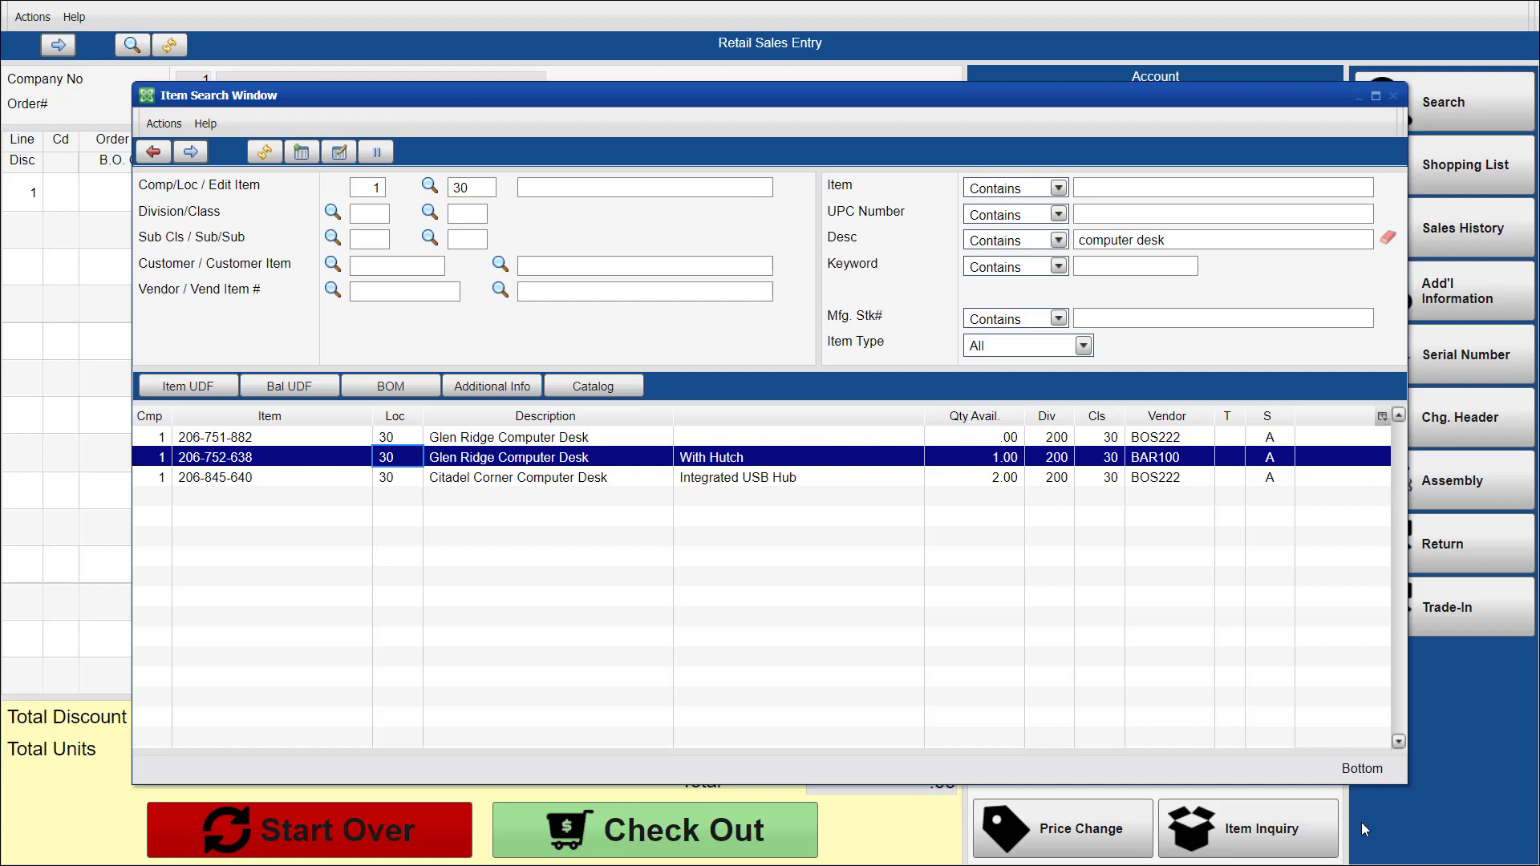
key(Return)
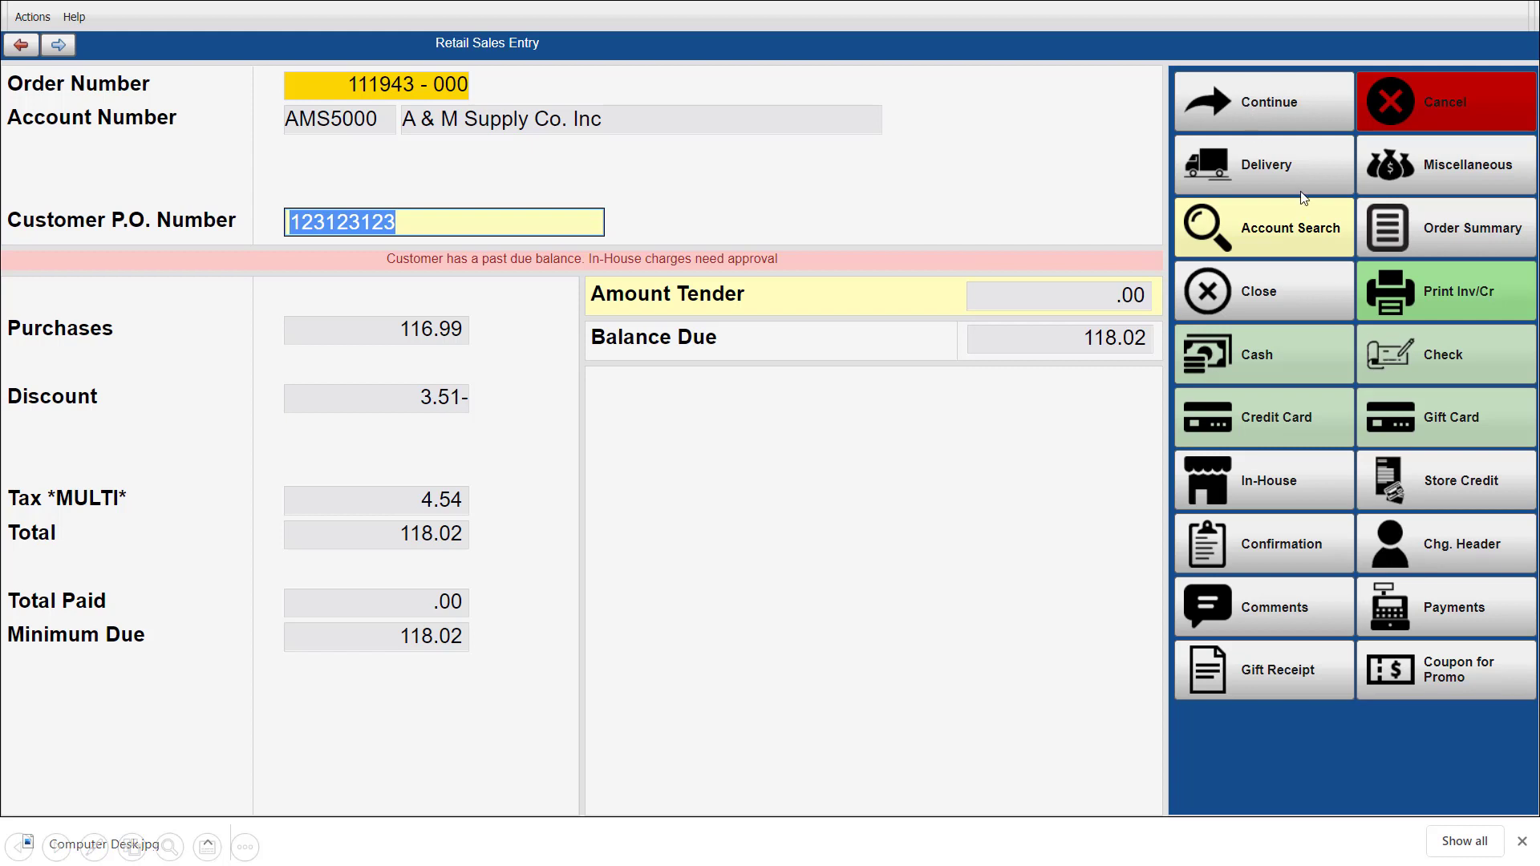
Set up delivery via TRCK with a 50.00 shipping charge and the instruction Second Floor Delivery, and complete the fully paid order.
click(1305, 162)
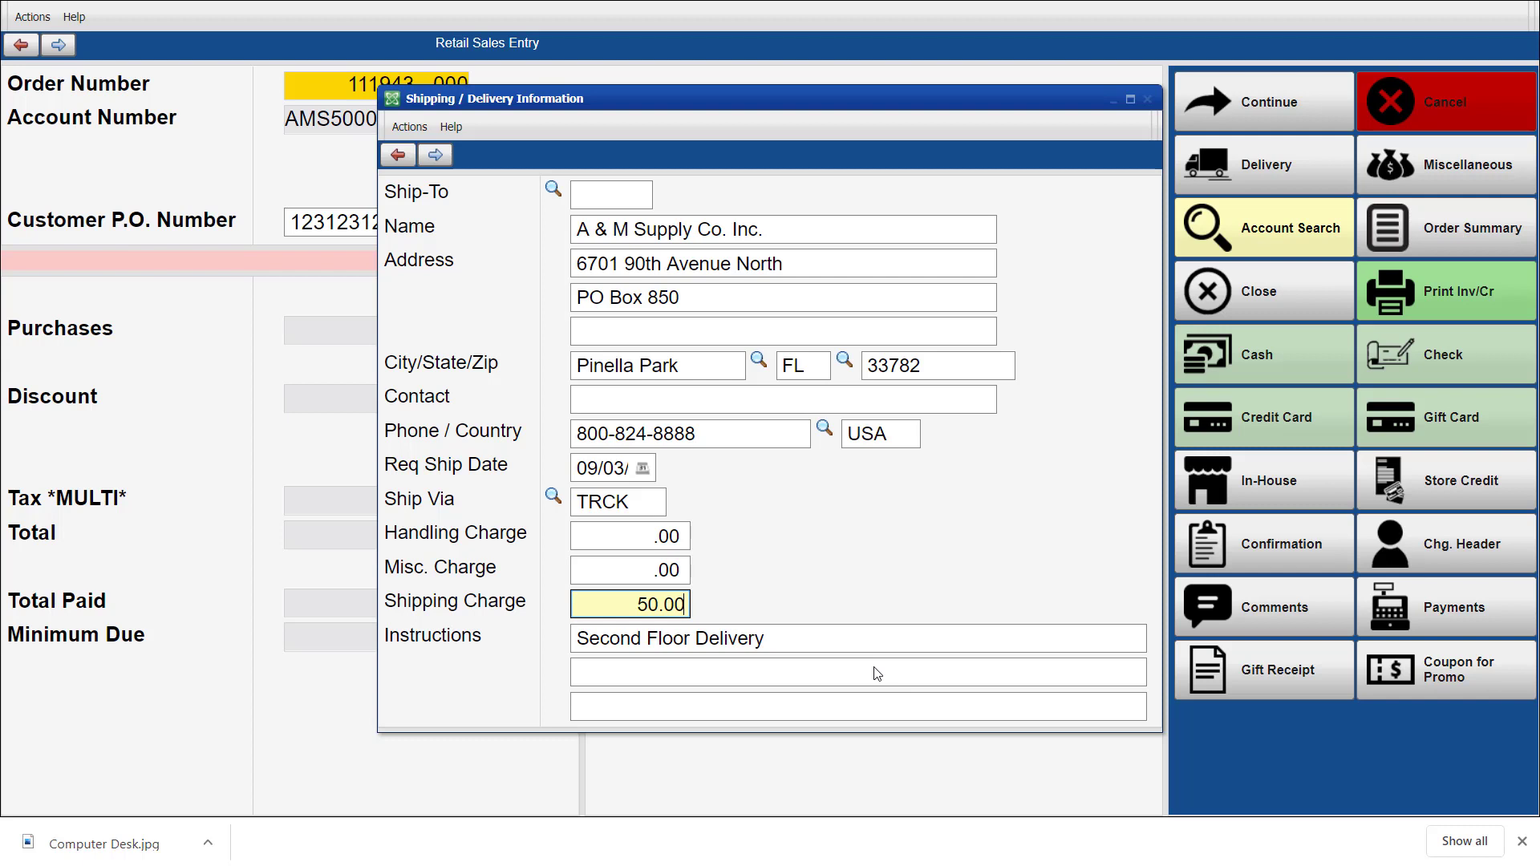
key(Return)
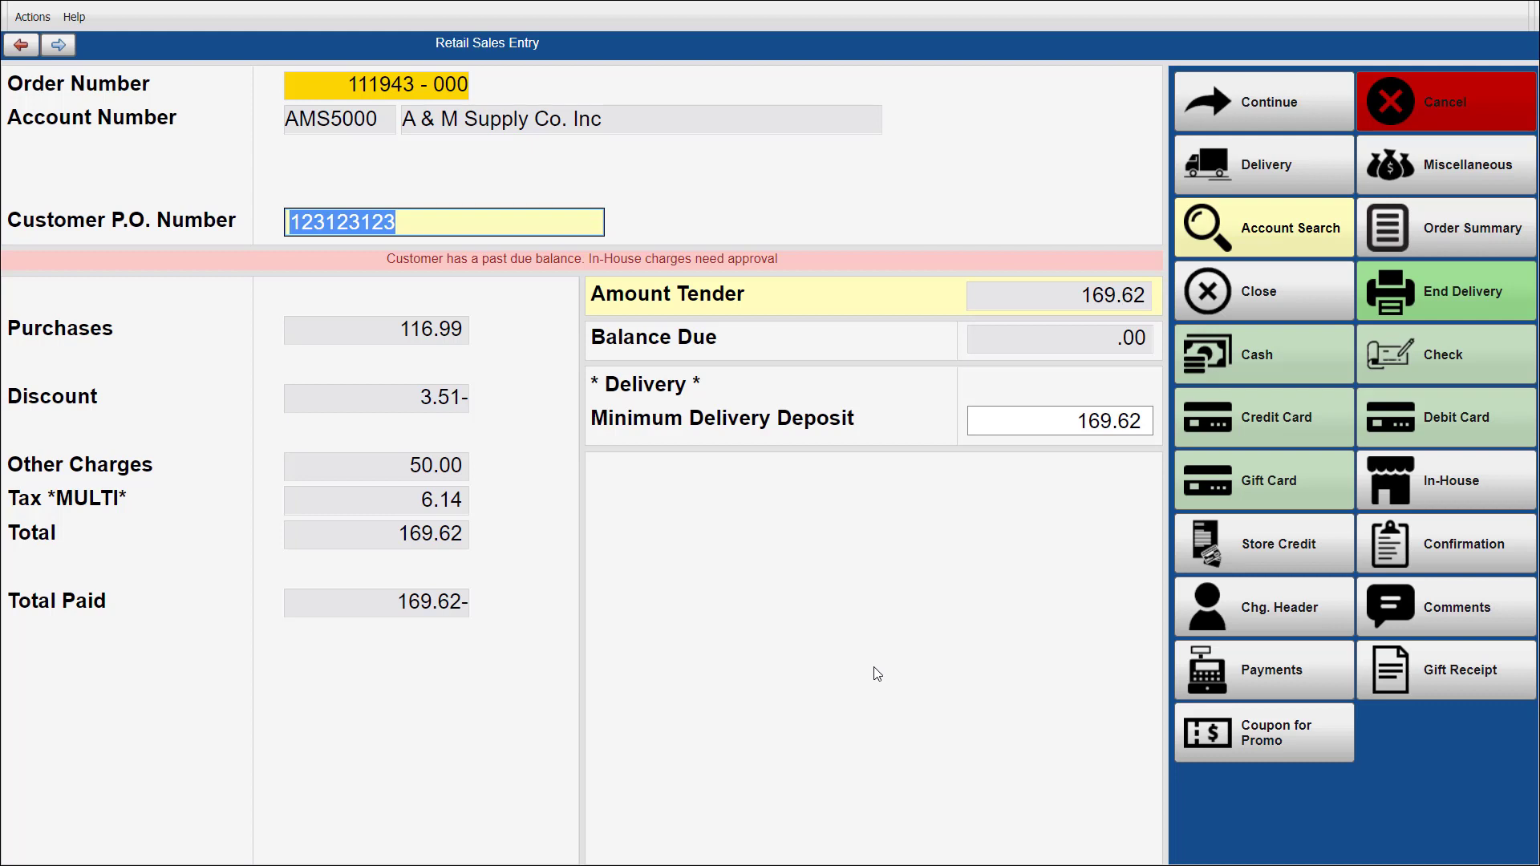
key(Return)
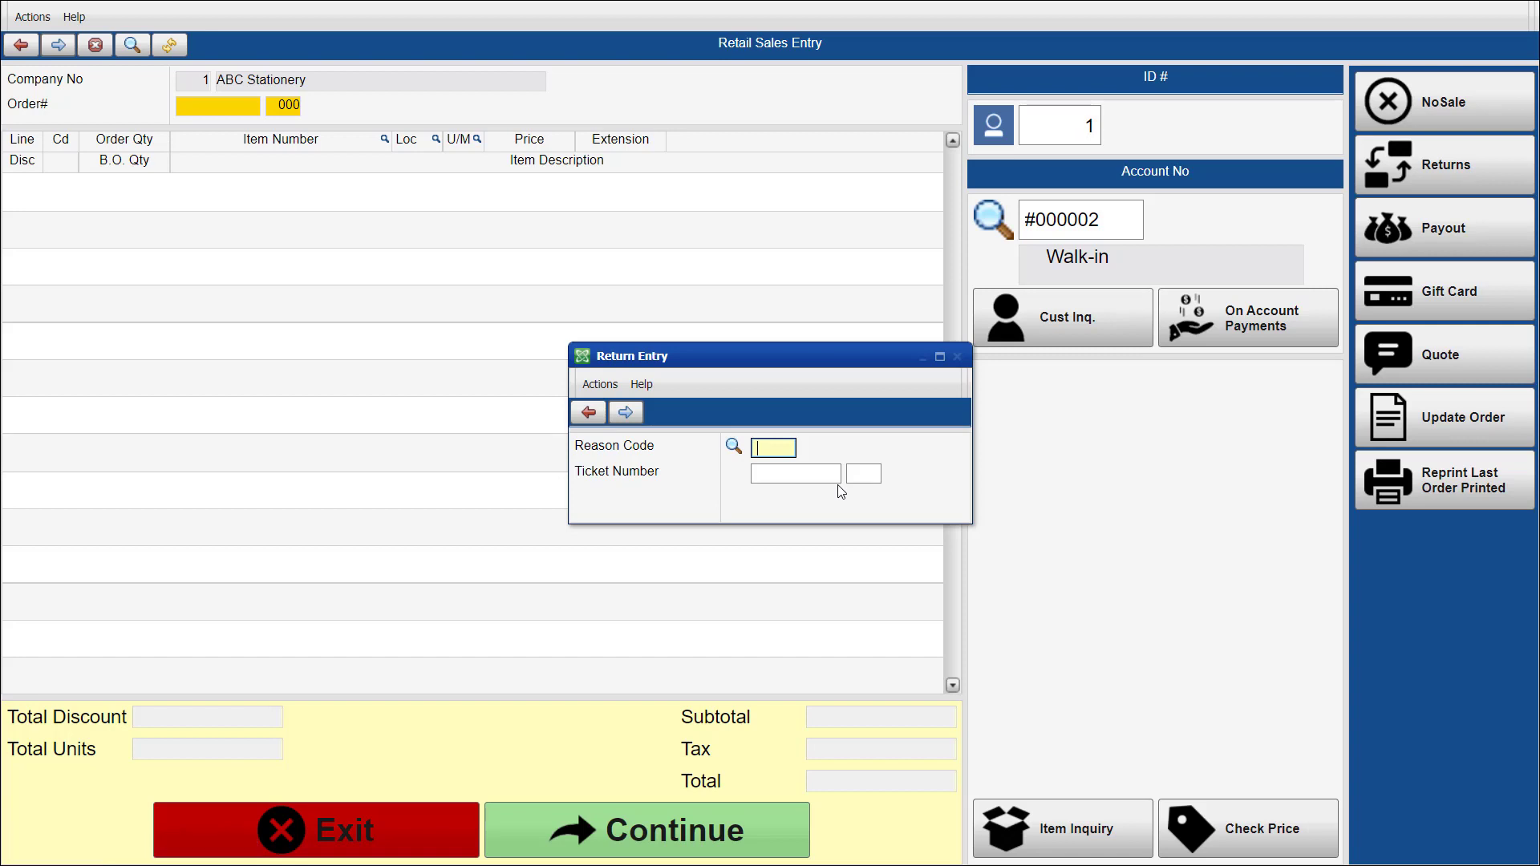
Open a return against the original sales ticket number with reason code CHG (Changed Mind).
key(F4)
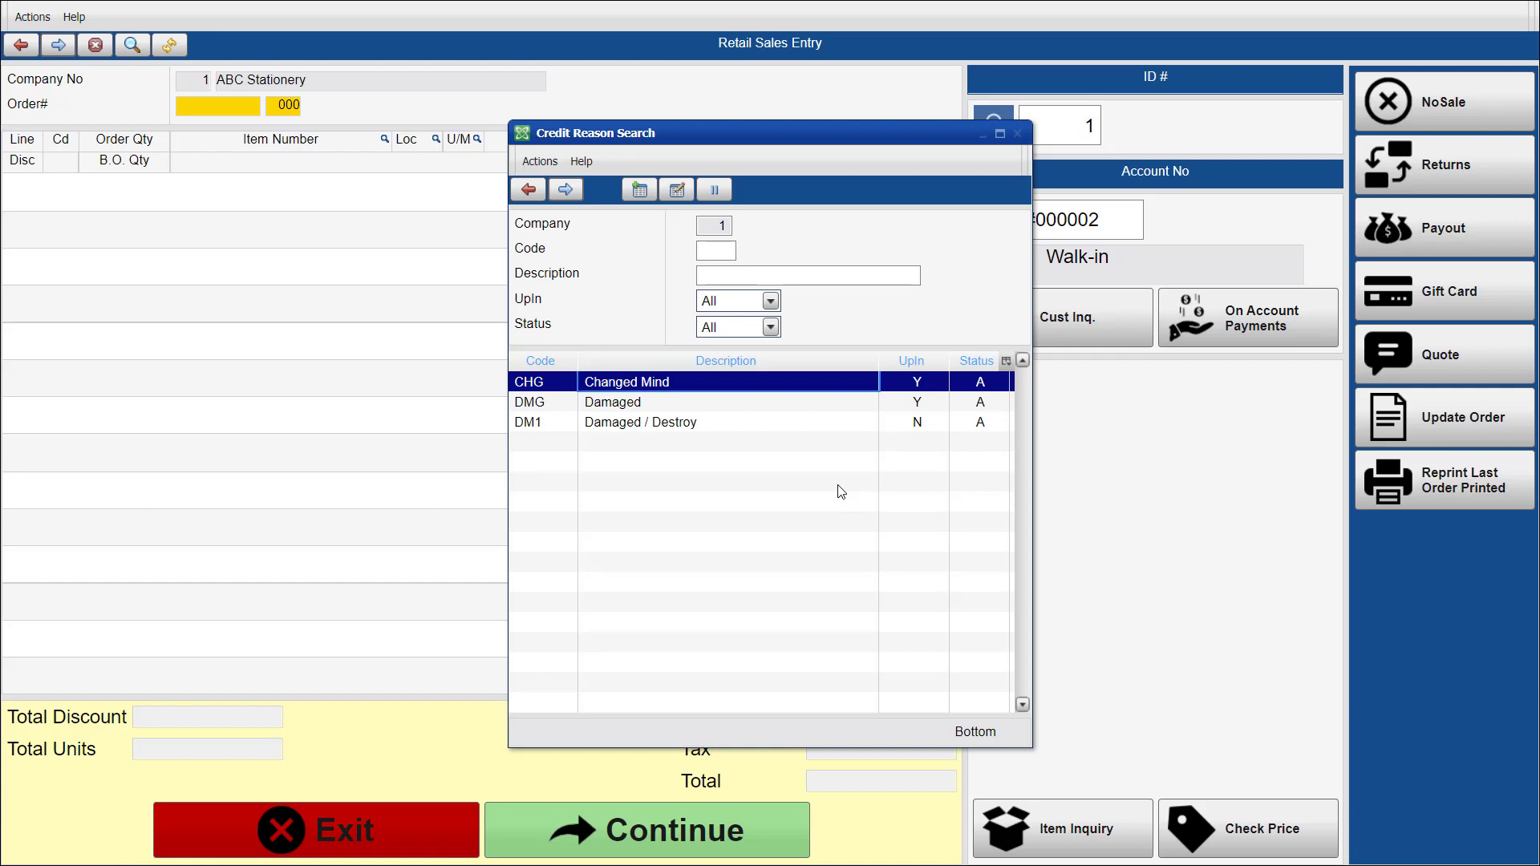
key(Return)
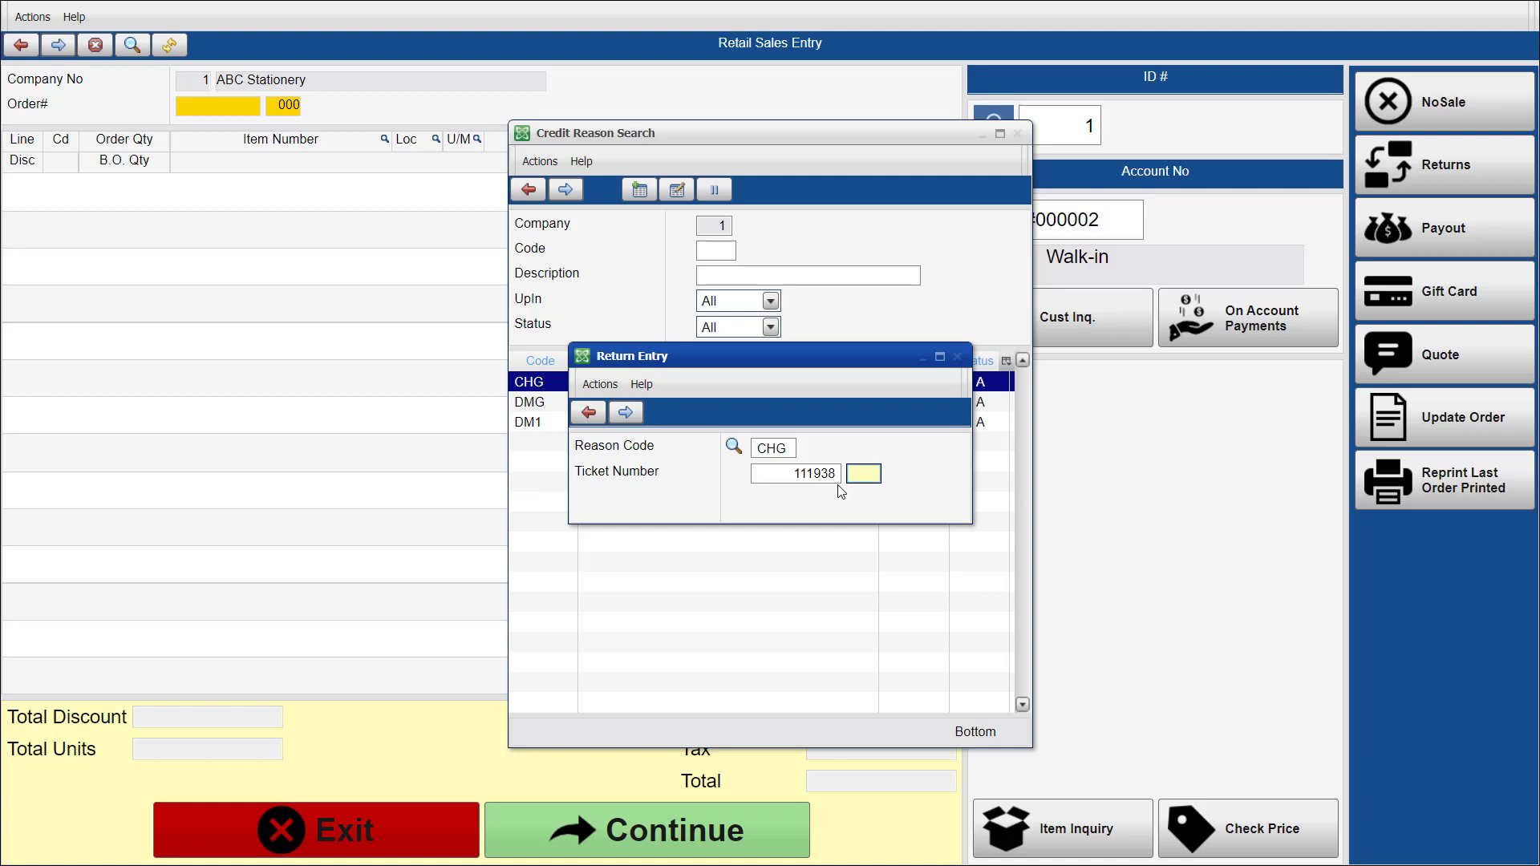
key(Return)
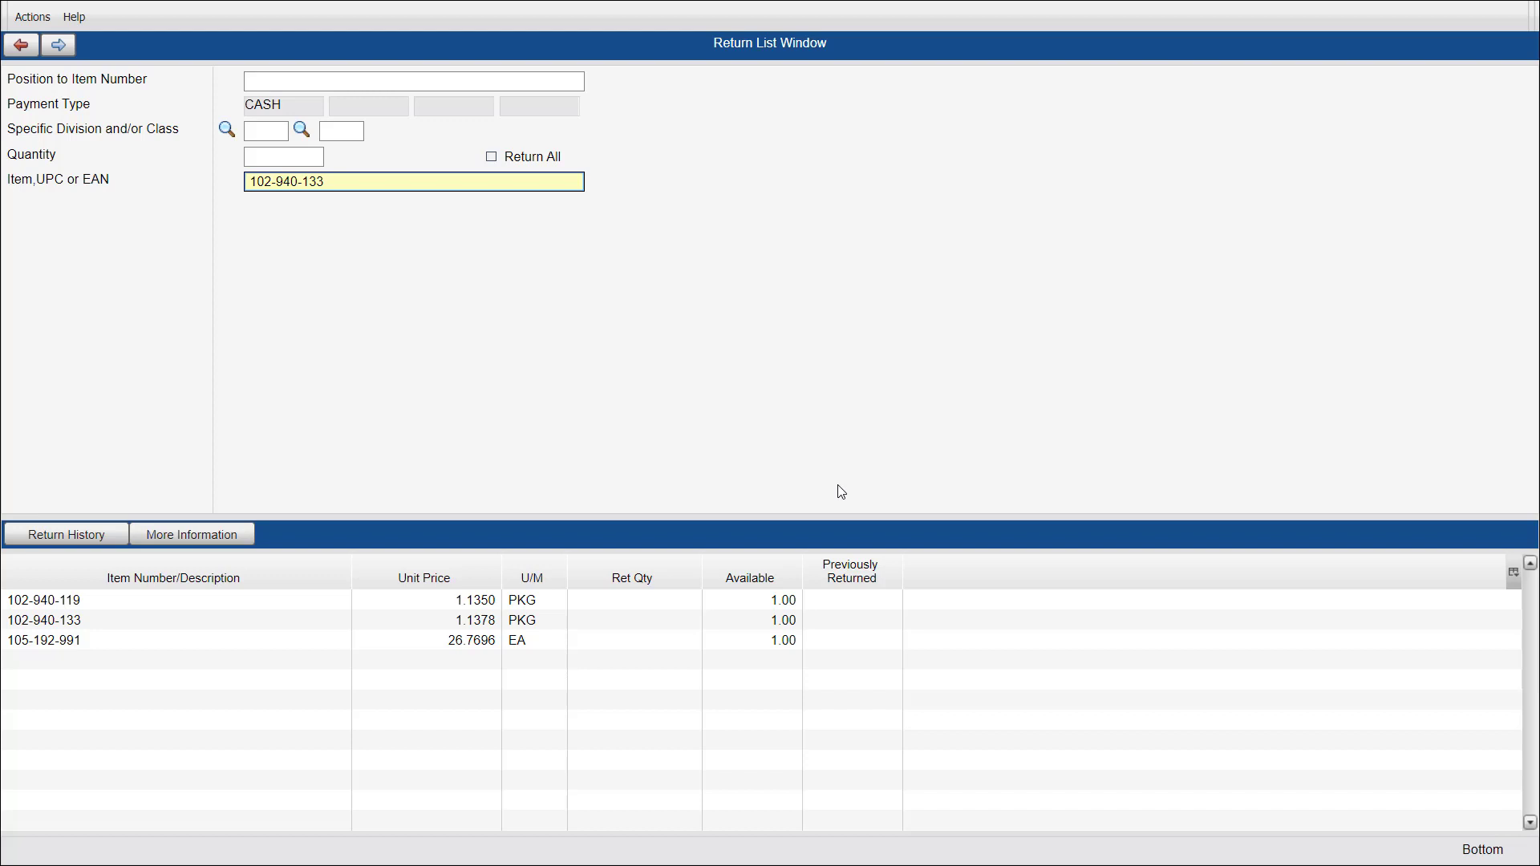
Return one package of item 102-940-133 from the ticket and accept its line in the return entry.
key(Return)
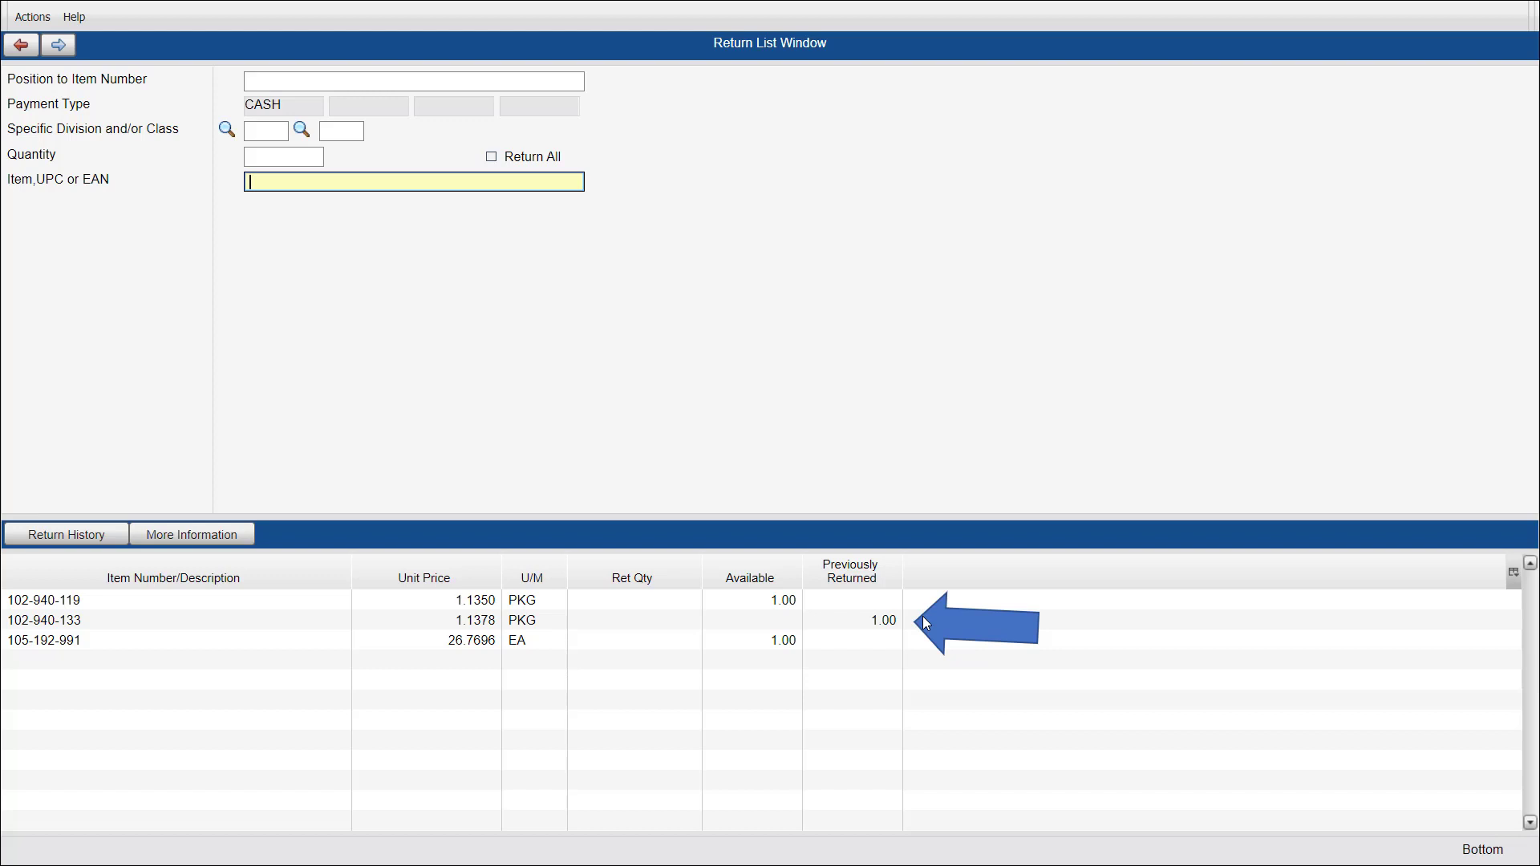
key(Return)
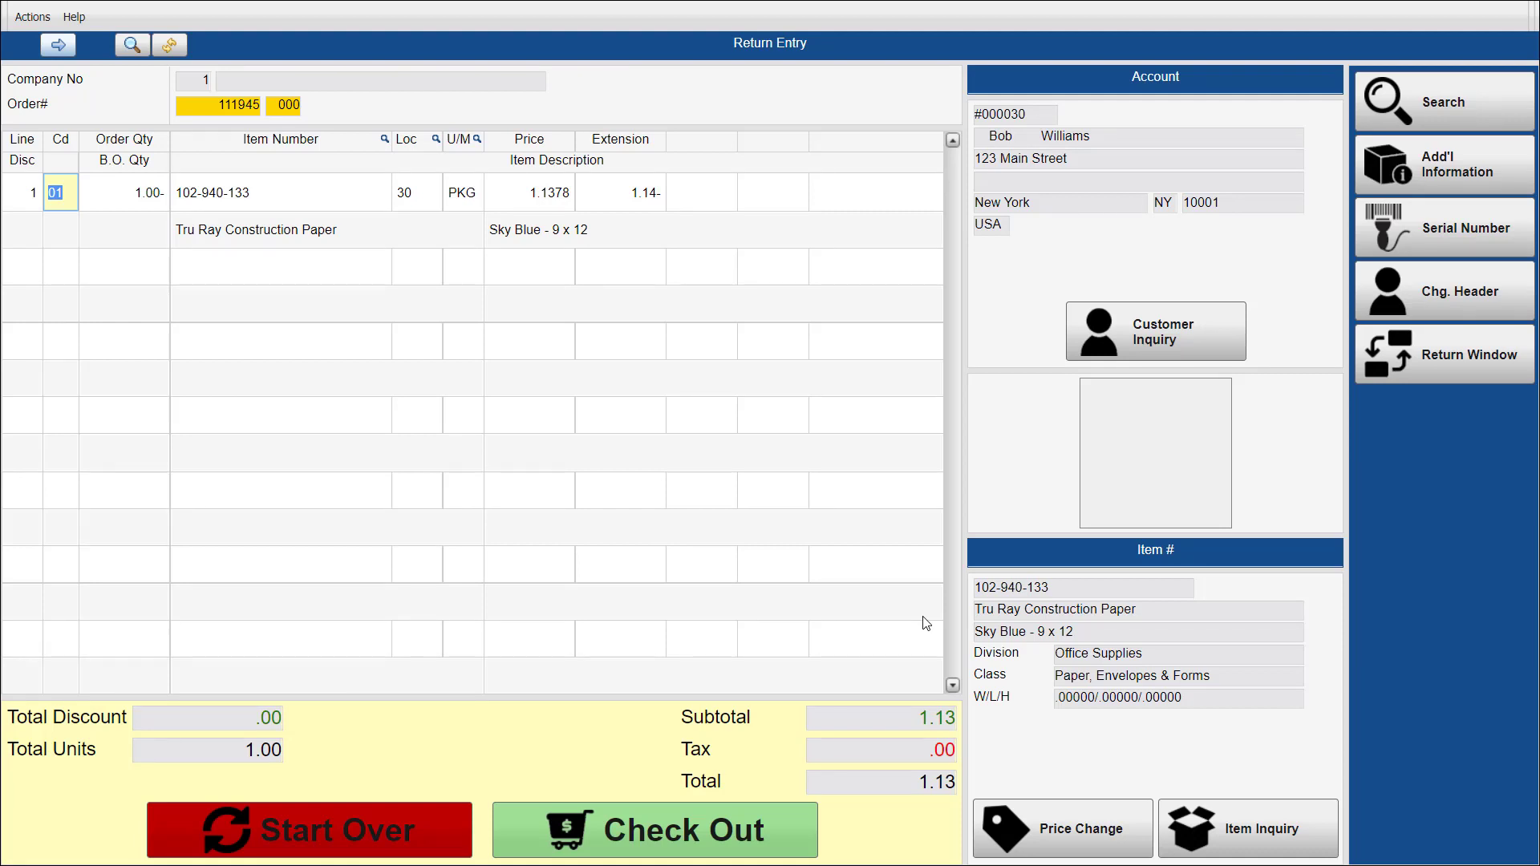
key(Return)
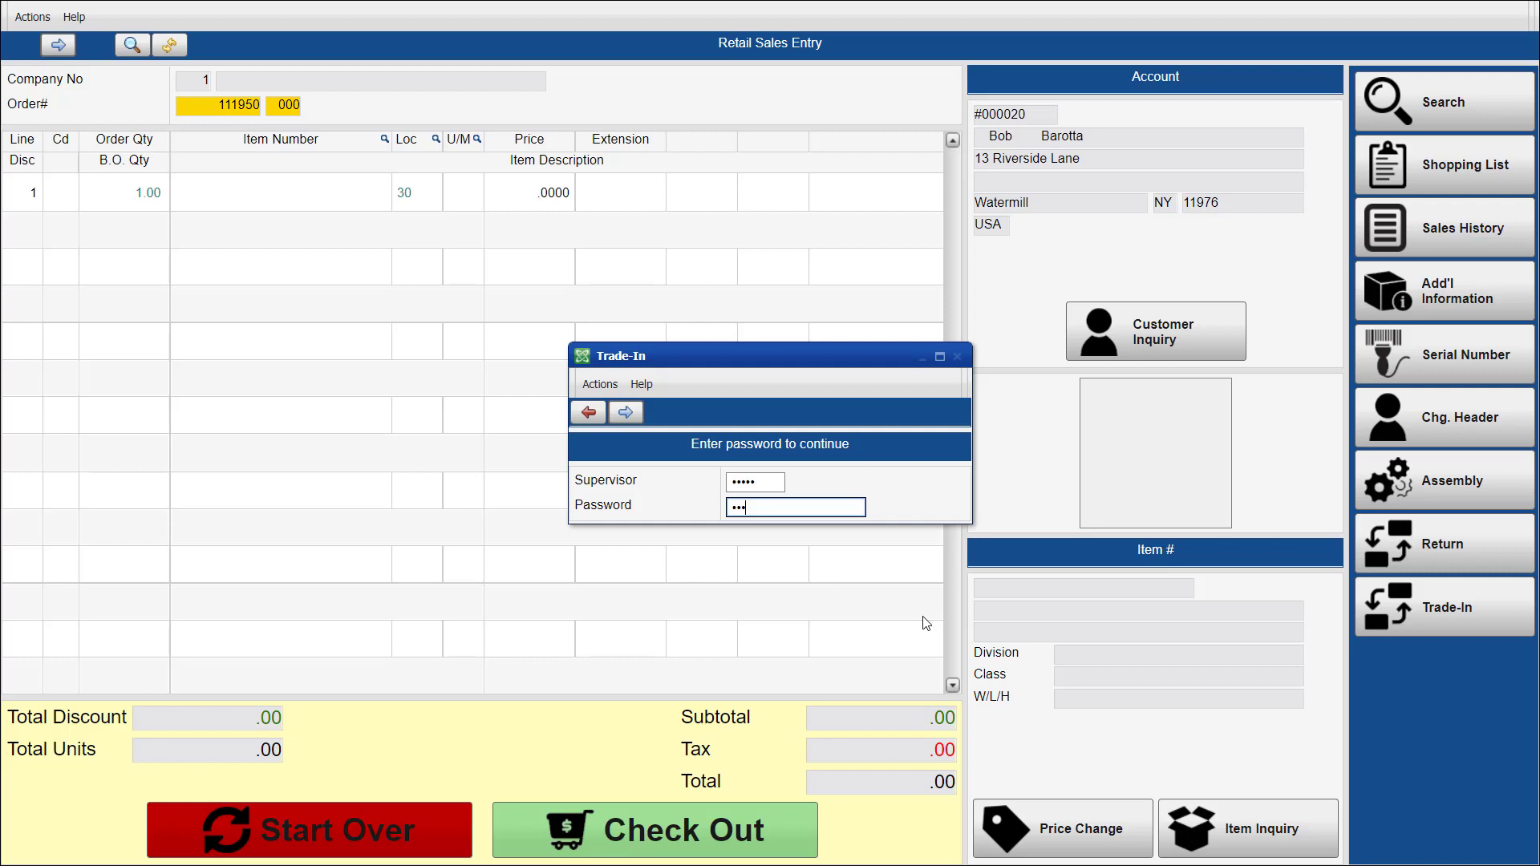
Authorize the trade-in with the supervisor ID and password, and record one HP PRINTER, item HP2340, serial number 111222333, valued at 20.00.
key(Return)
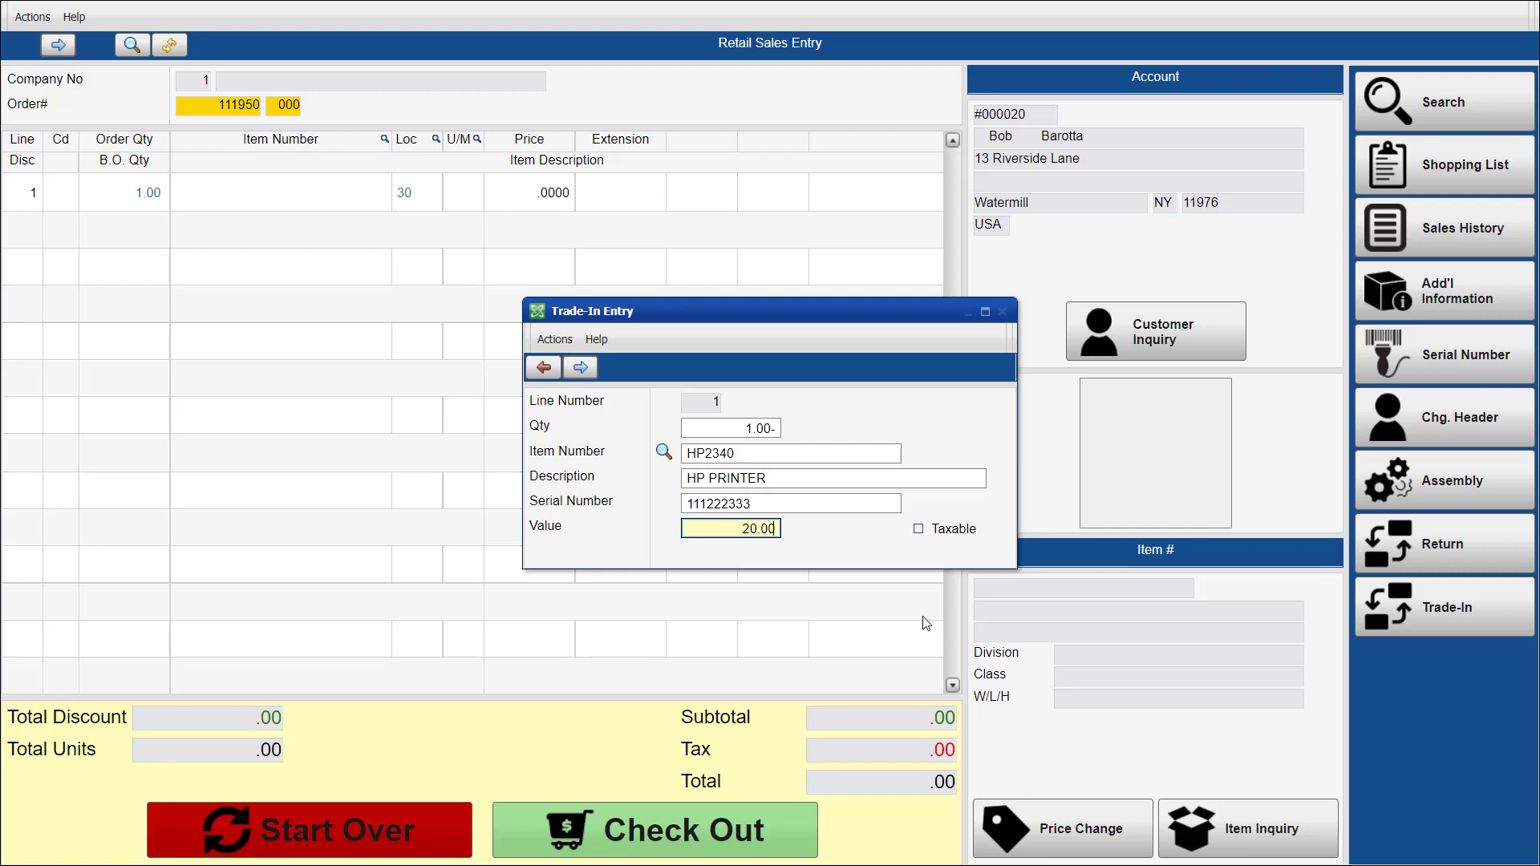
key(Return)
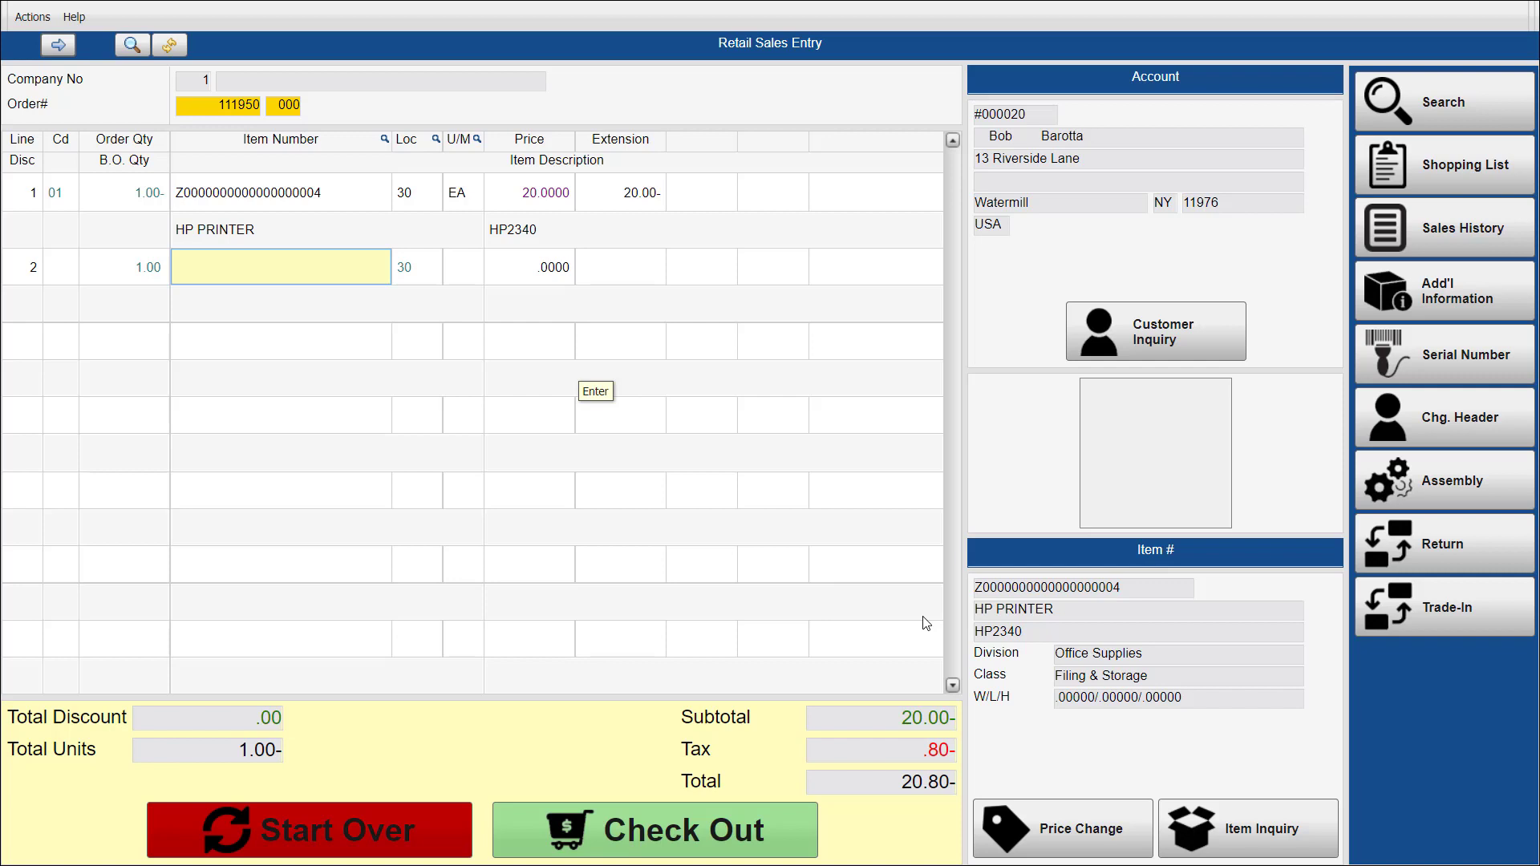
Add item 206-113-110 as the second line of the trade-in order.
text(206-113-110)
key(Return)
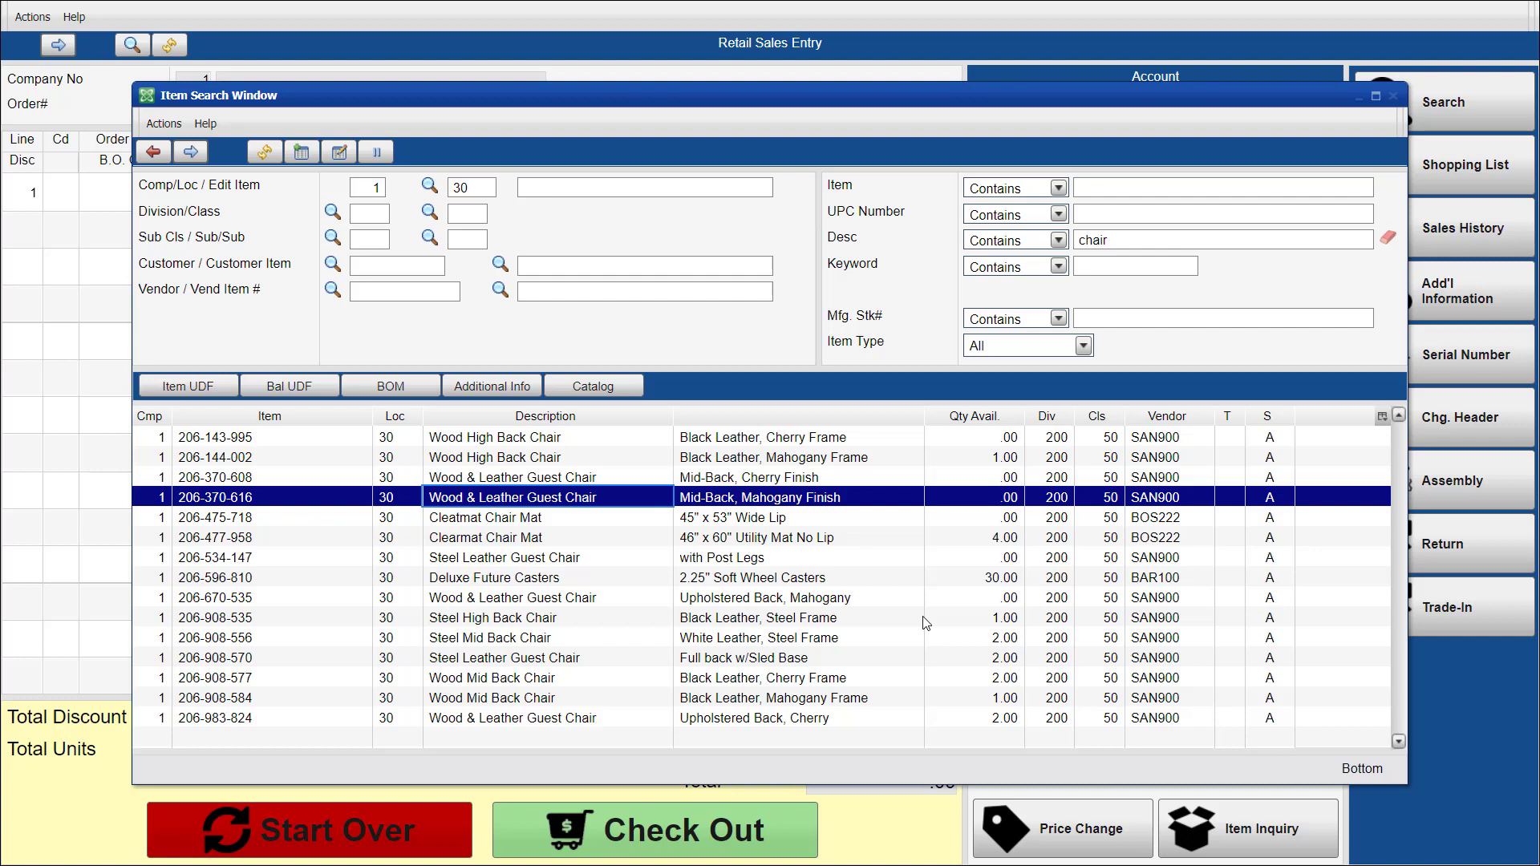
Add the out-of-stock Wood & Leather Guest Chair, item 206-370-616, to the order with a back-order quantity of 1.
key(Return)
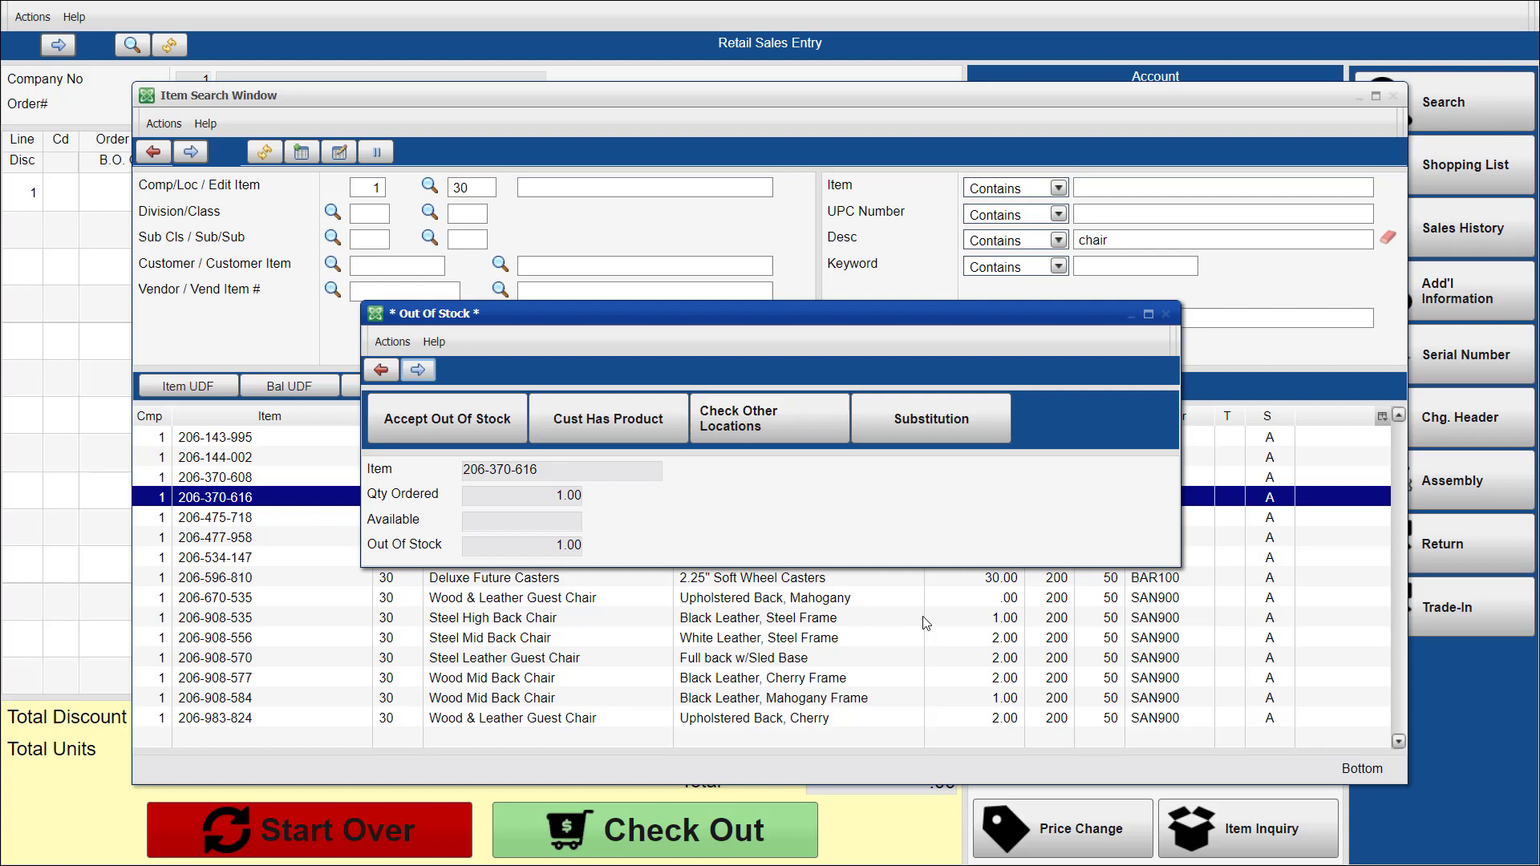
key(Return)
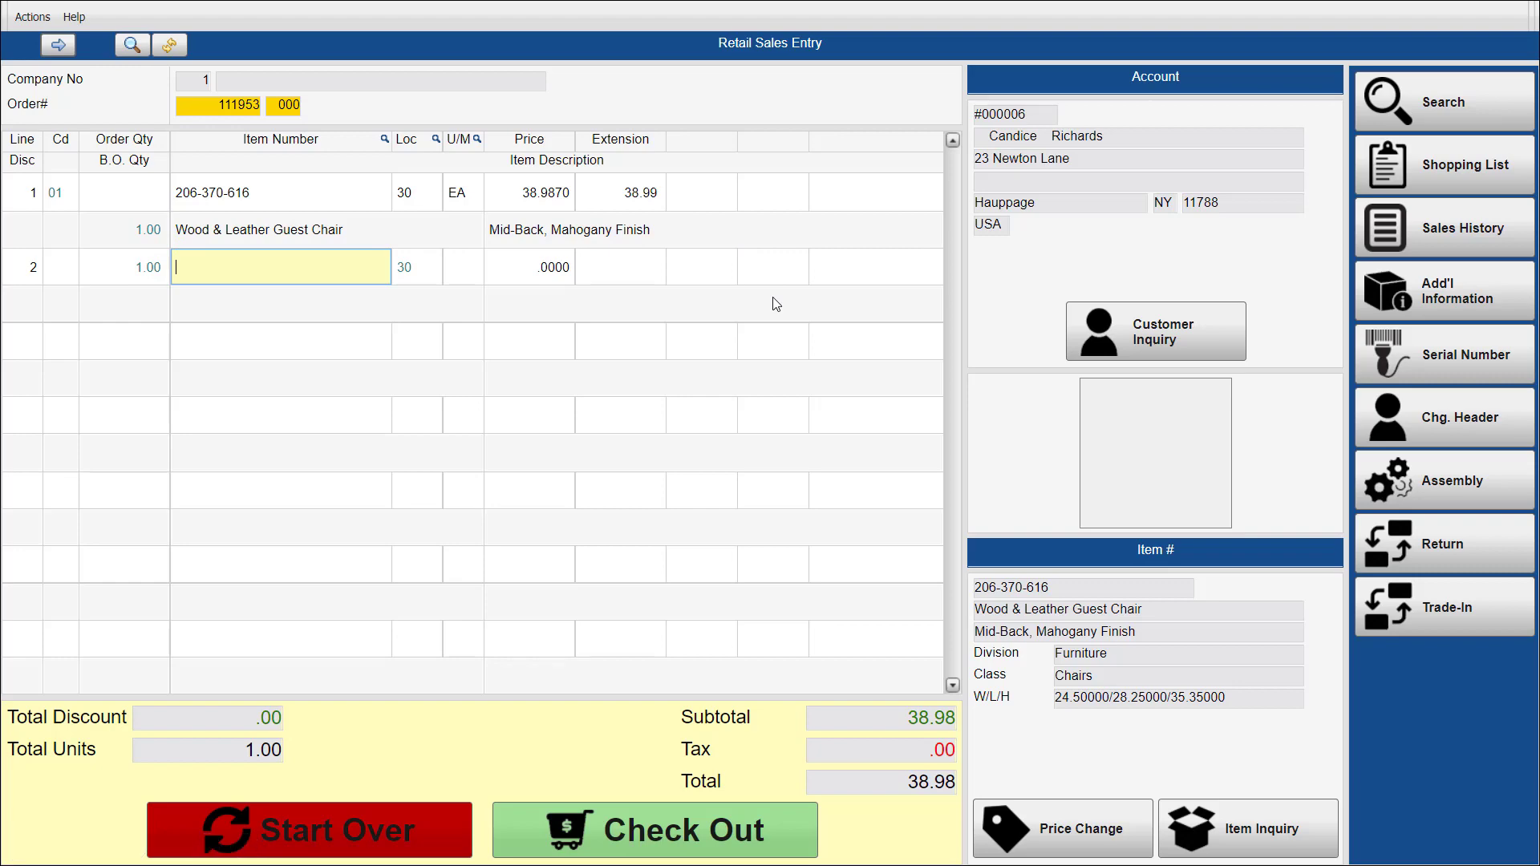
key(Return)
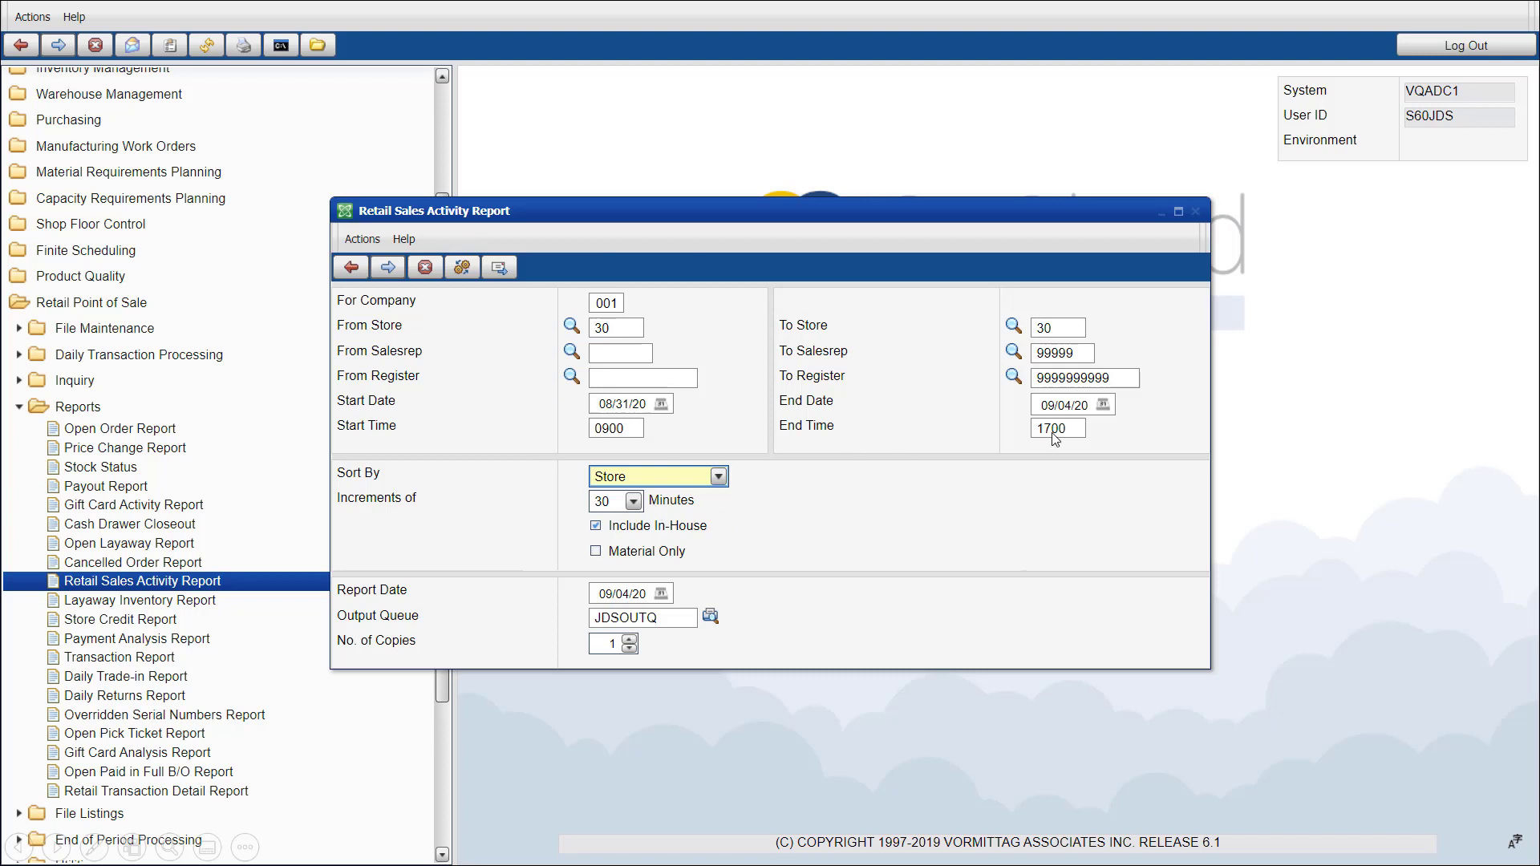
click(755, 531)
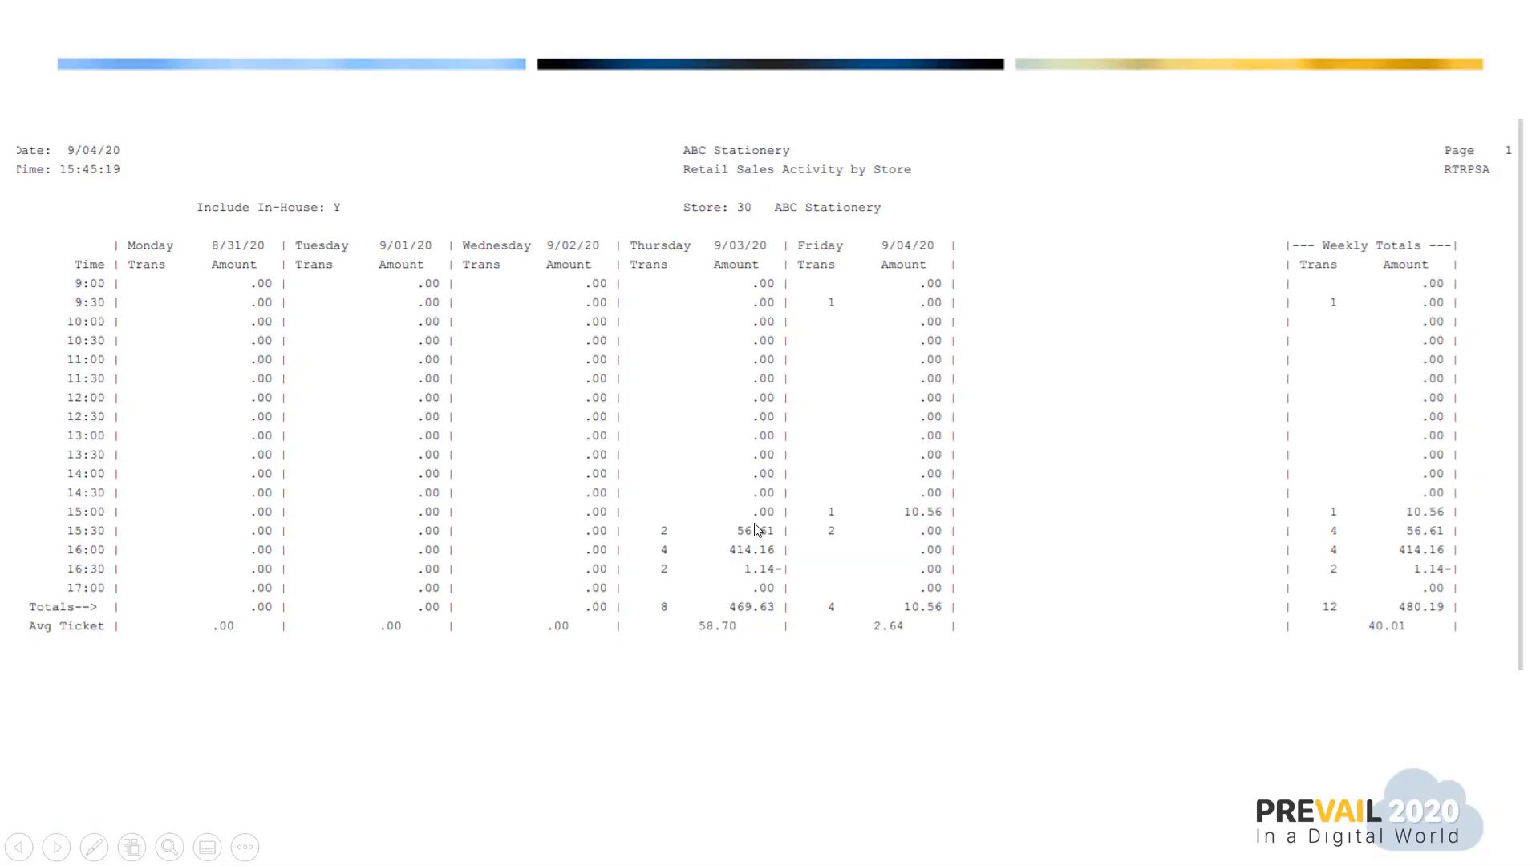